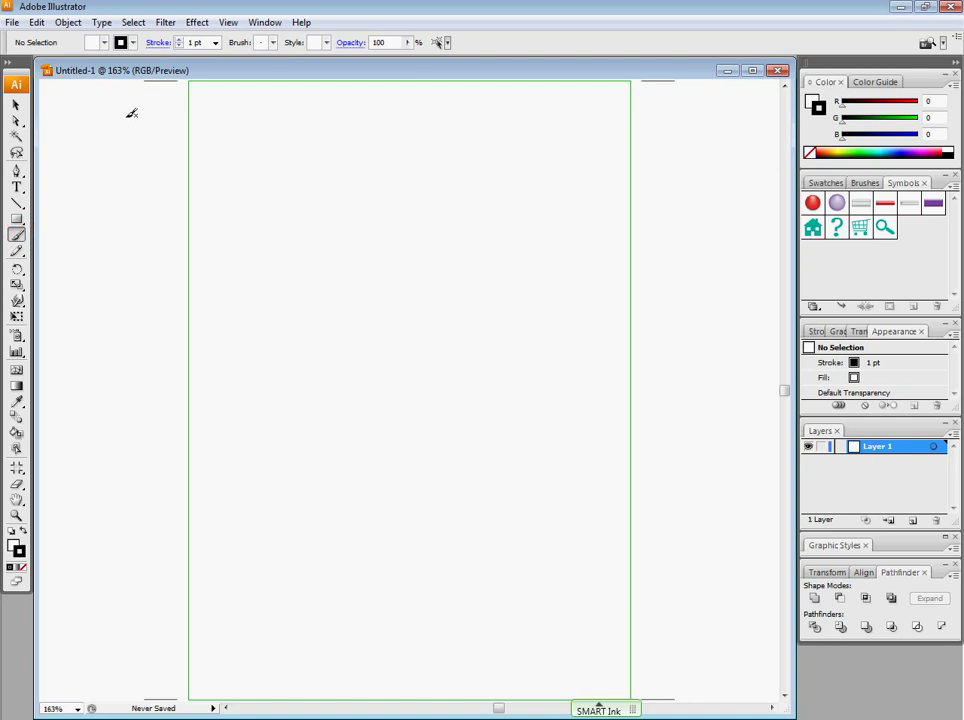
Step: Draw a blue J-shaped mug profile line with a rounded bottom corner using the Pencil tool
left_click(104, 42)
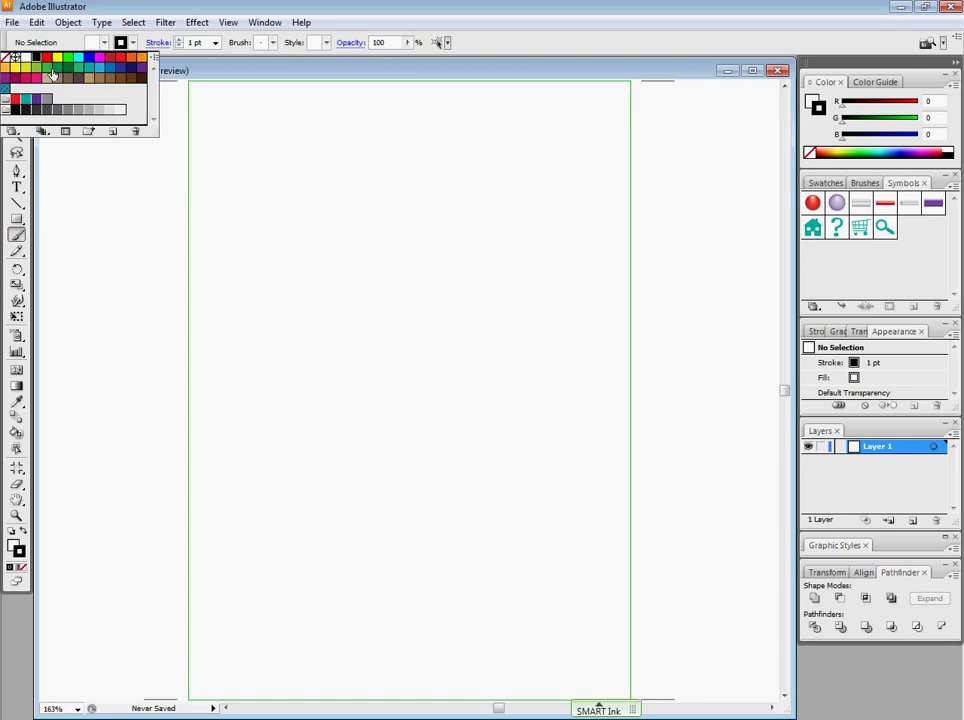
left_click(90, 60)
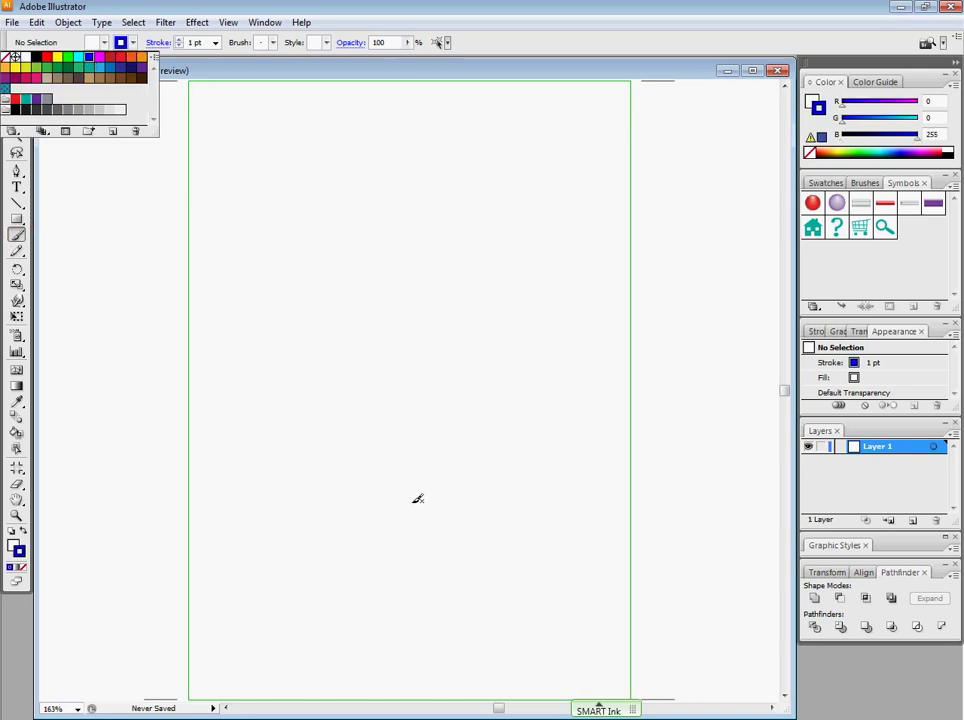
mouse_move(413, 502)
left_mouse_down()
mouse_move(505, 456)
mouse_move(507, 336)
left_mouse_up()
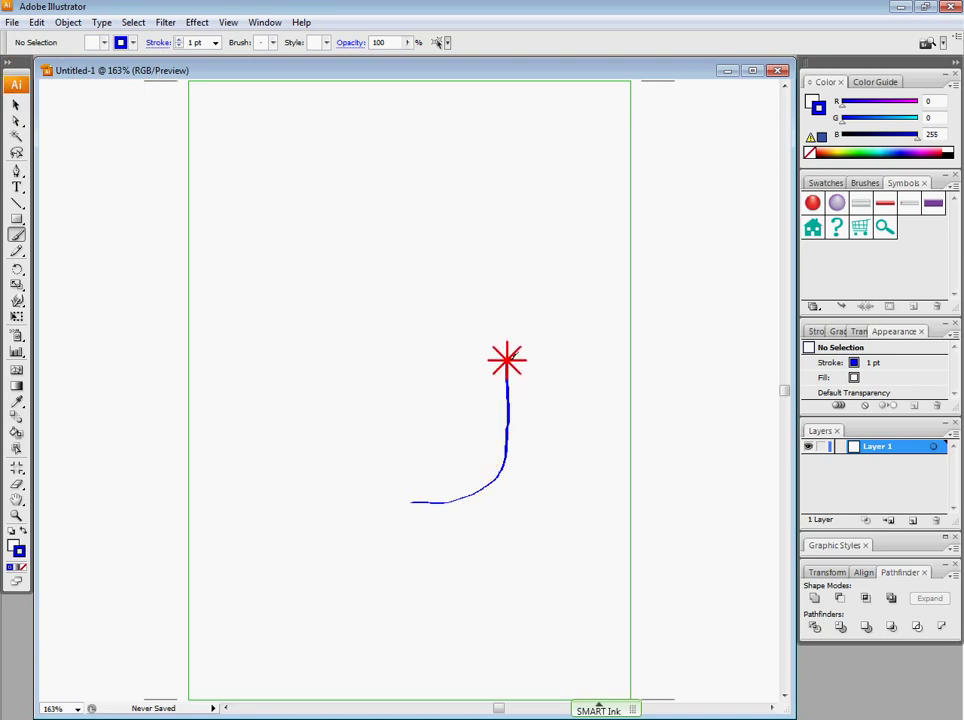
left_click_drag(507, 336, 503, 302)
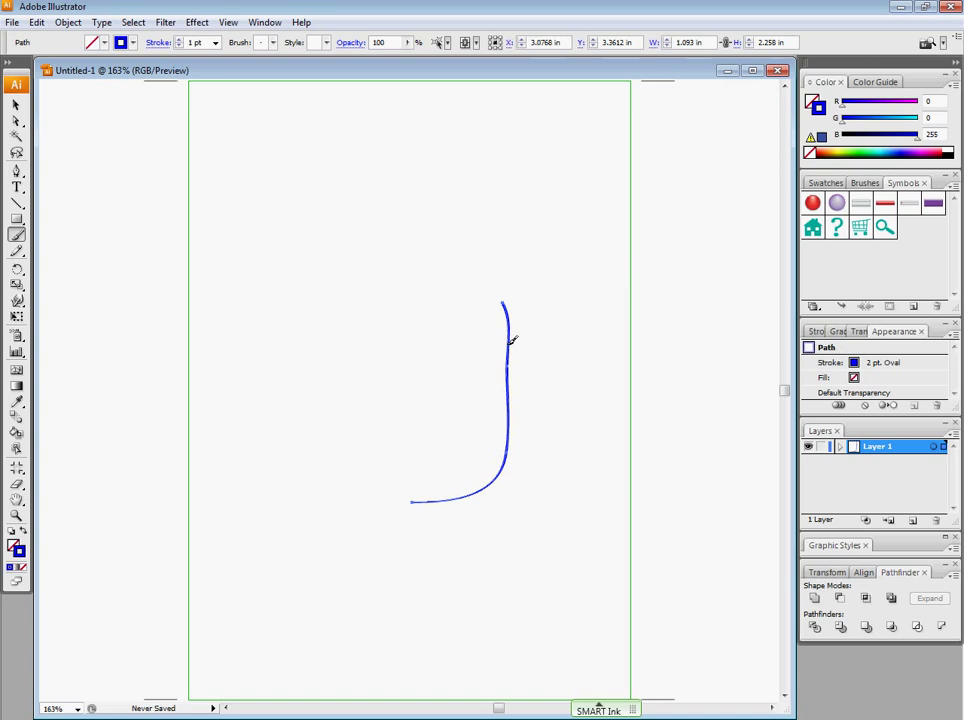
Step: Apply Effect > 3D > Revolve with default settings, checking the preview before confirming
left_click(196, 23)
mouse_move(68, 108)
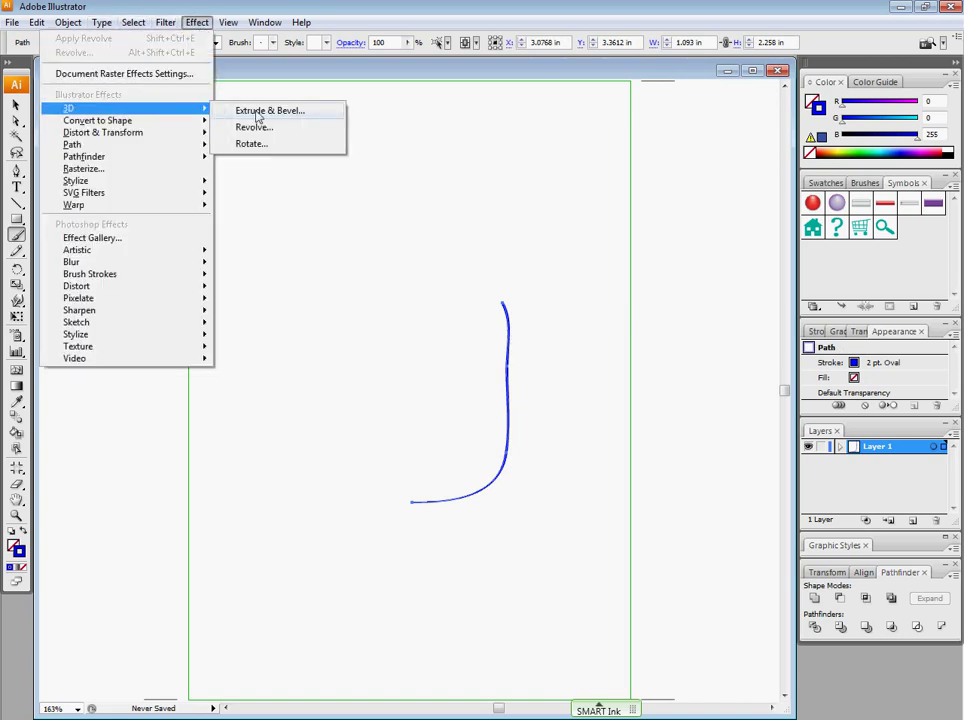
left_click(258, 127)
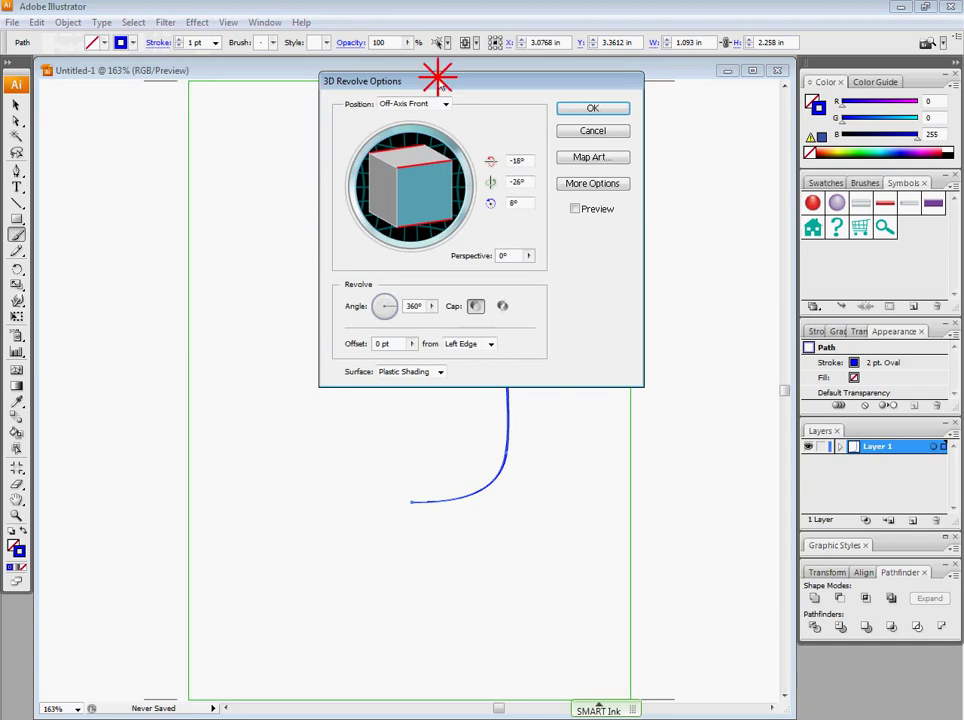
left_click_drag(450, 78, 162, 88)
left_click(295, 212)
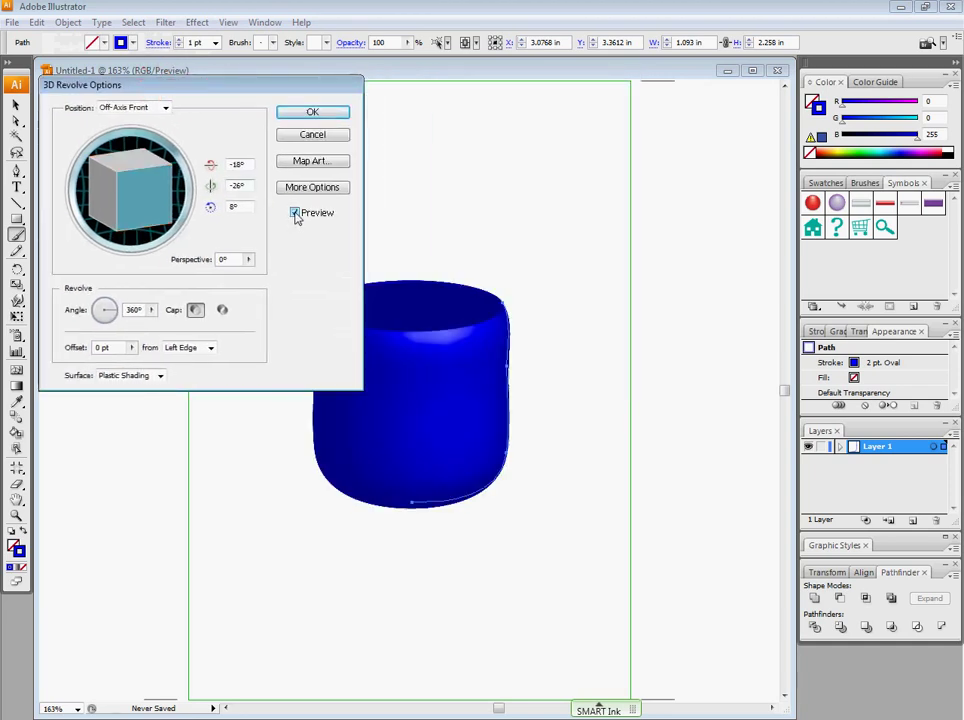
left_click_drag(230, 86, 714, 99)
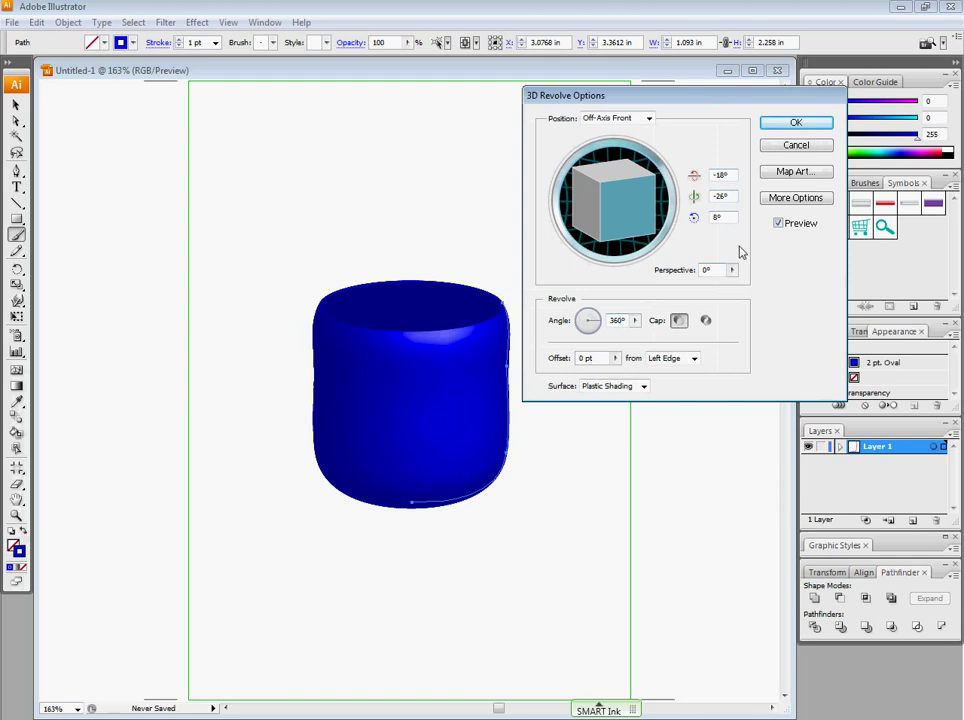
left_click(790, 121)
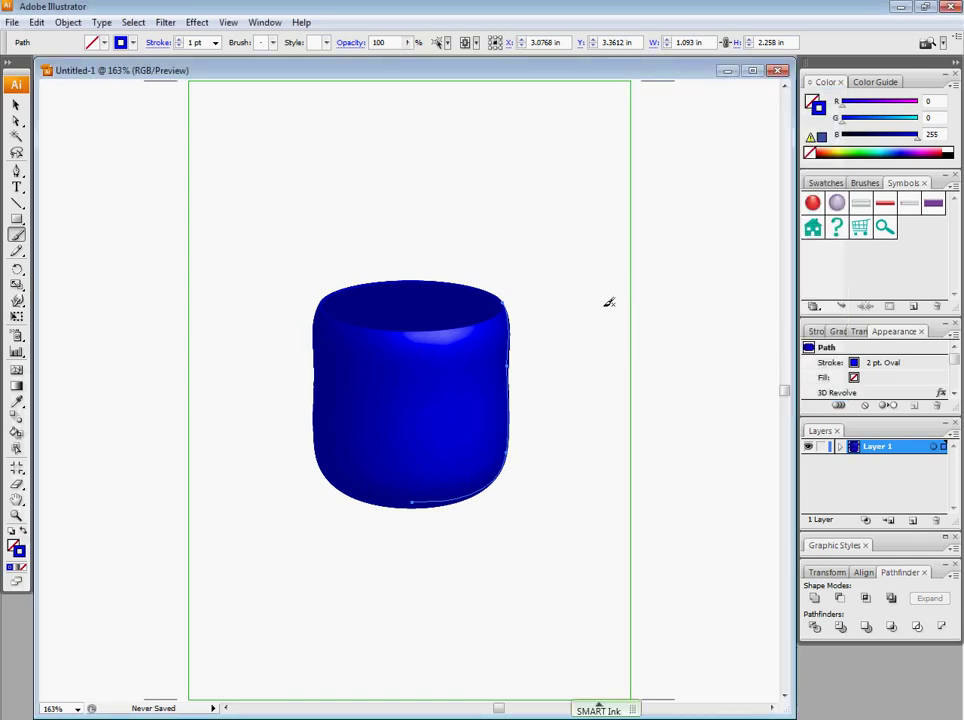
Step: Give the revolved mug path a white fill, then deselect it
left_click(16, 104)
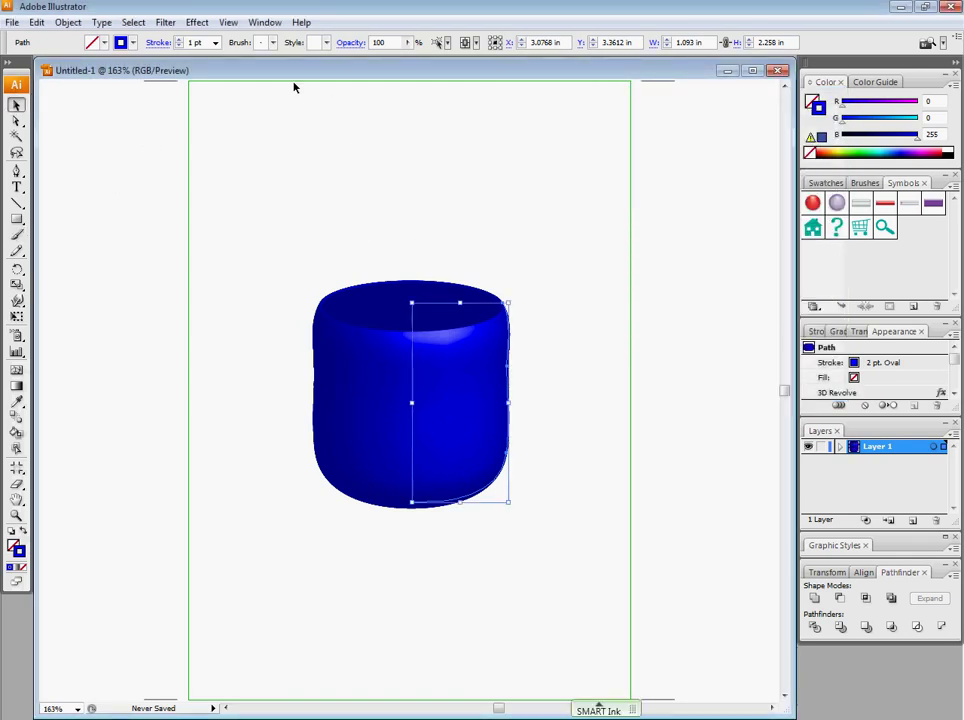
left_click(91, 41)
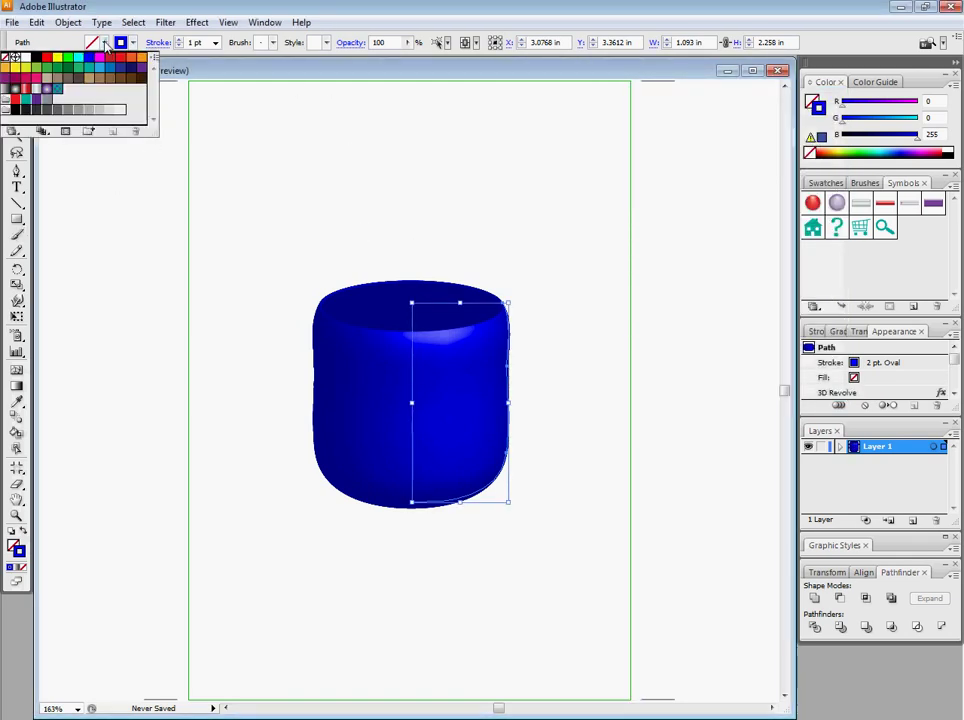
left_click(26, 57)
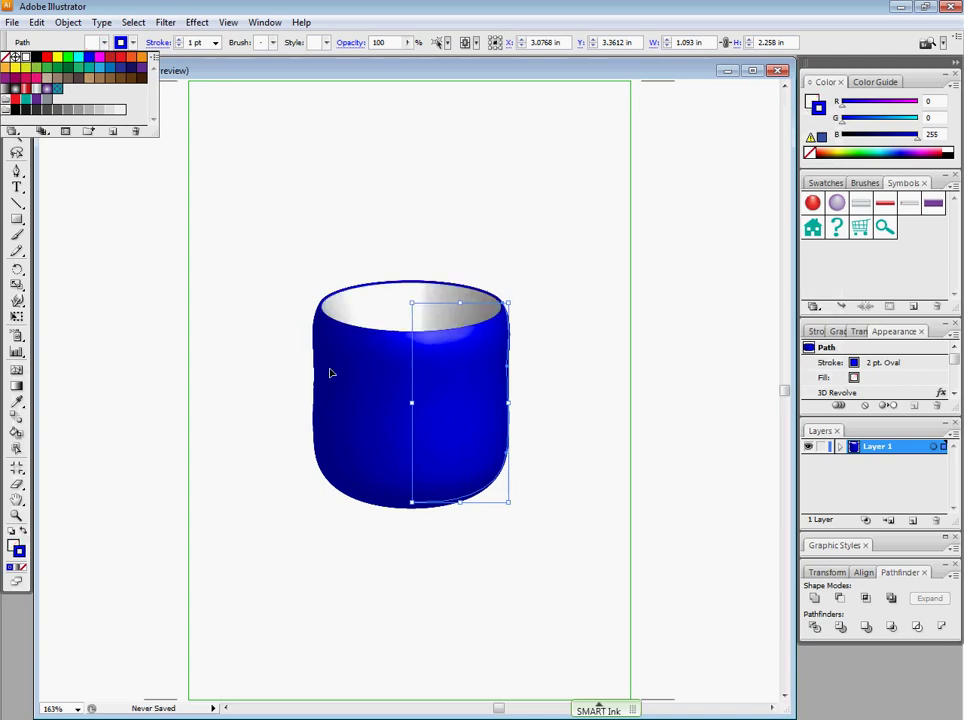
left_click(74, 214)
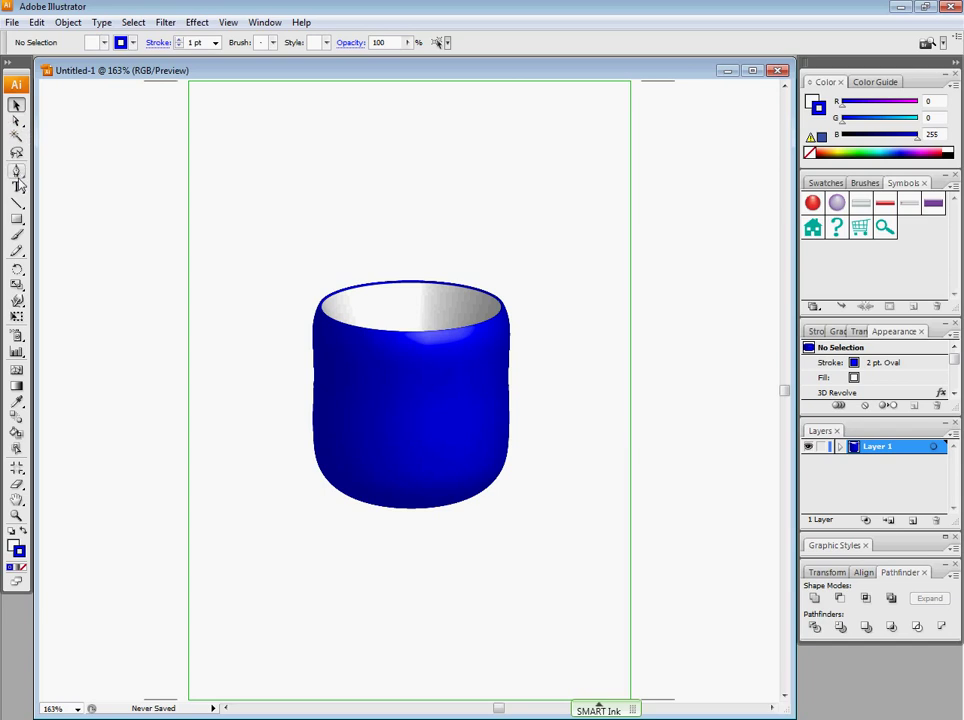
Step: Type a name label above the mug, fix the typo, and enlarge it to about 55 pt
left_click(17, 186)
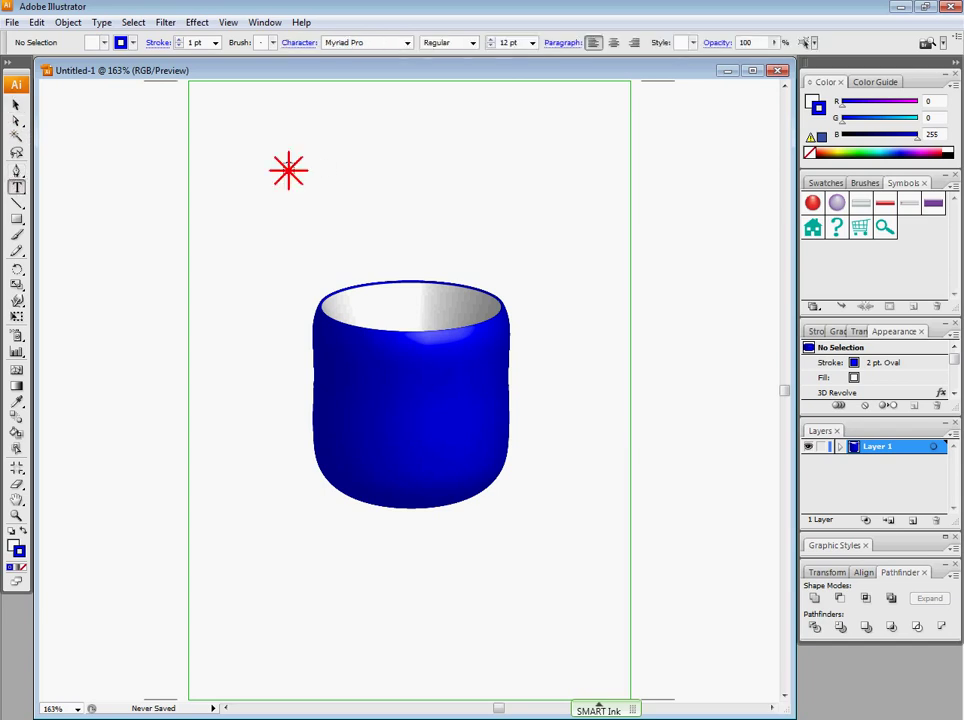
left_click(288, 170)
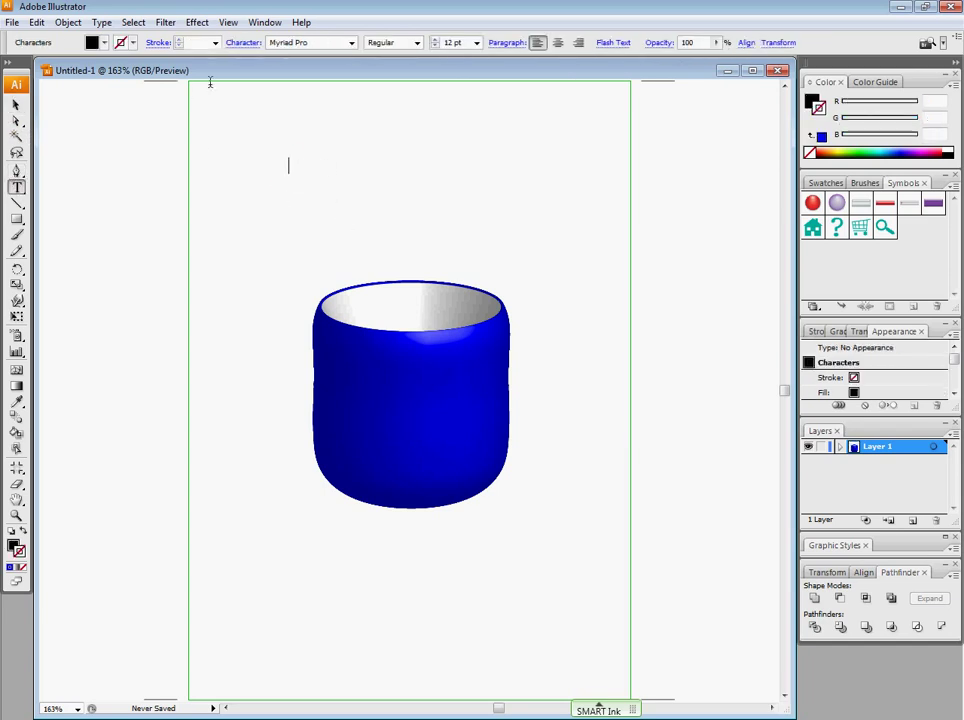
type("Mr/ Blevins")
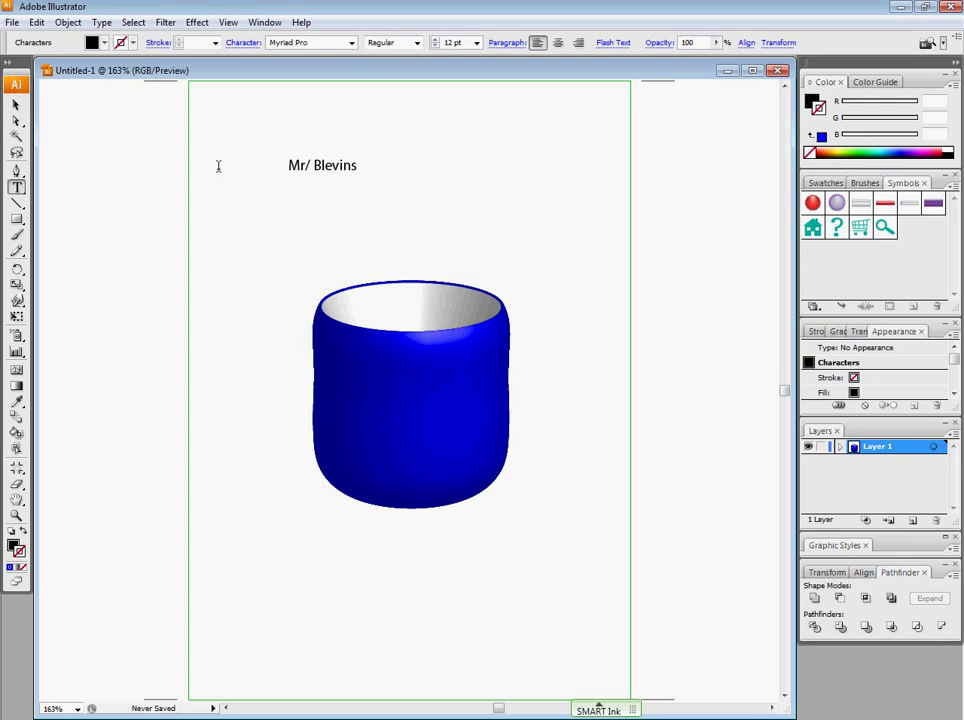
key("Left")
key("Left")
key("Left")
key("BackSpace")
type(".")
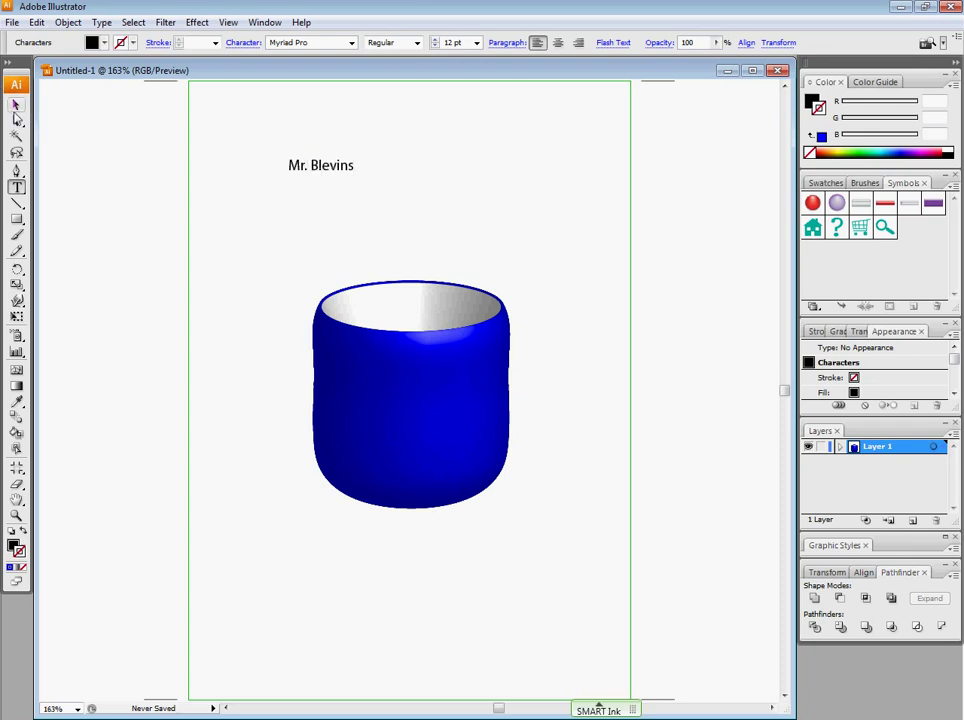
left_click(16, 104)
left_click_drag(357, 174, 472, 231)
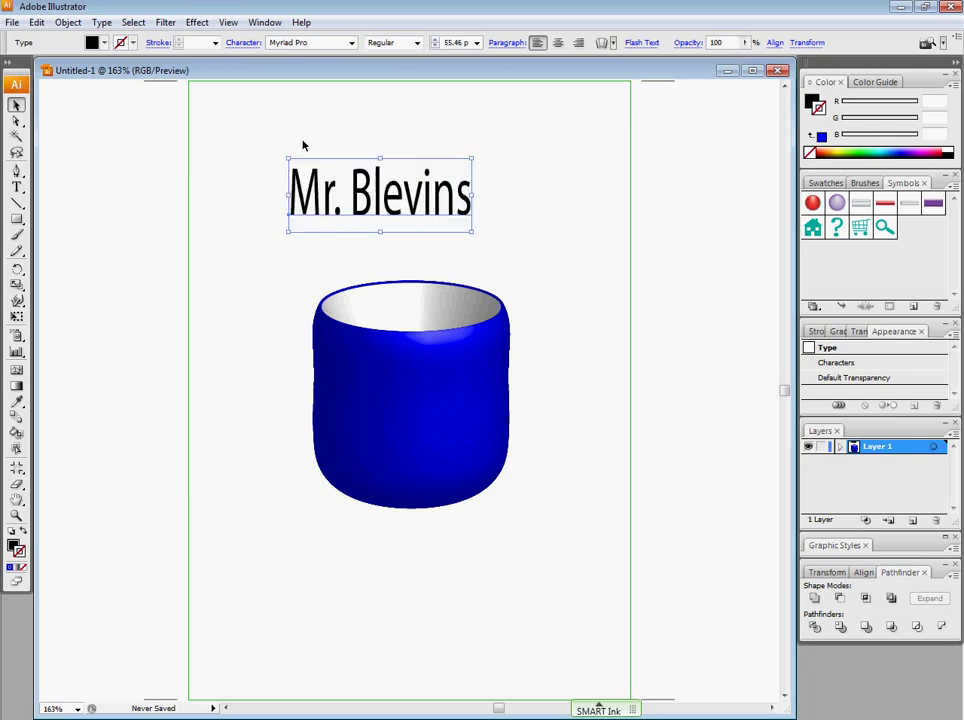
Step: Set the name text's font to Playbill
left_click(351, 42)
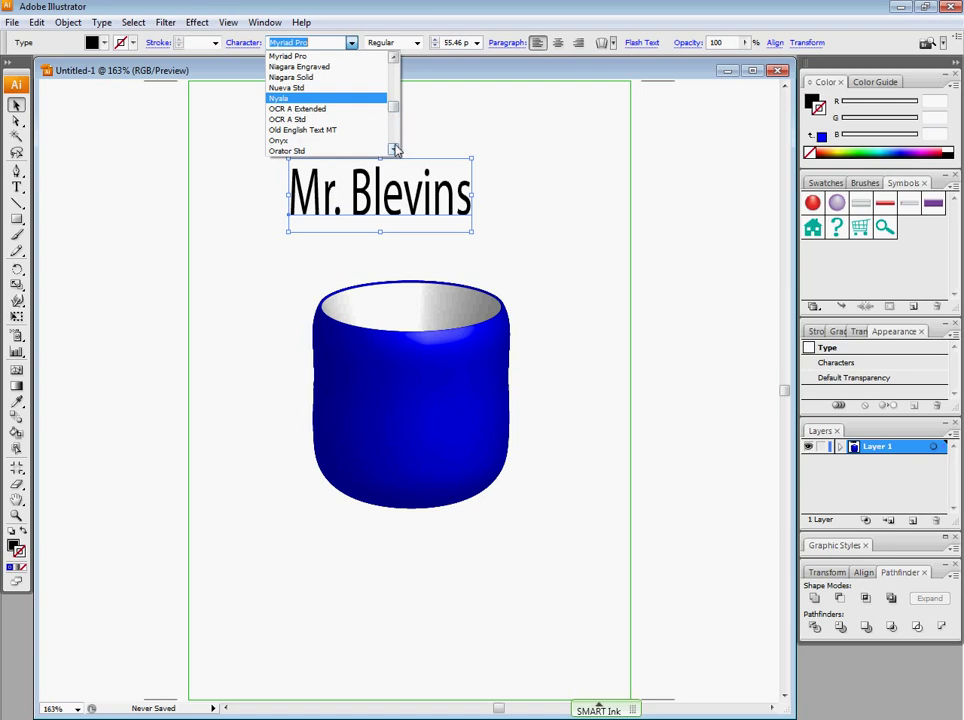
scroll(398, 120, "down", 1)
scroll(396, 130, "down", 1)
scroll(395, 145, "down", 3)
scroll(393, 146, "down", 2)
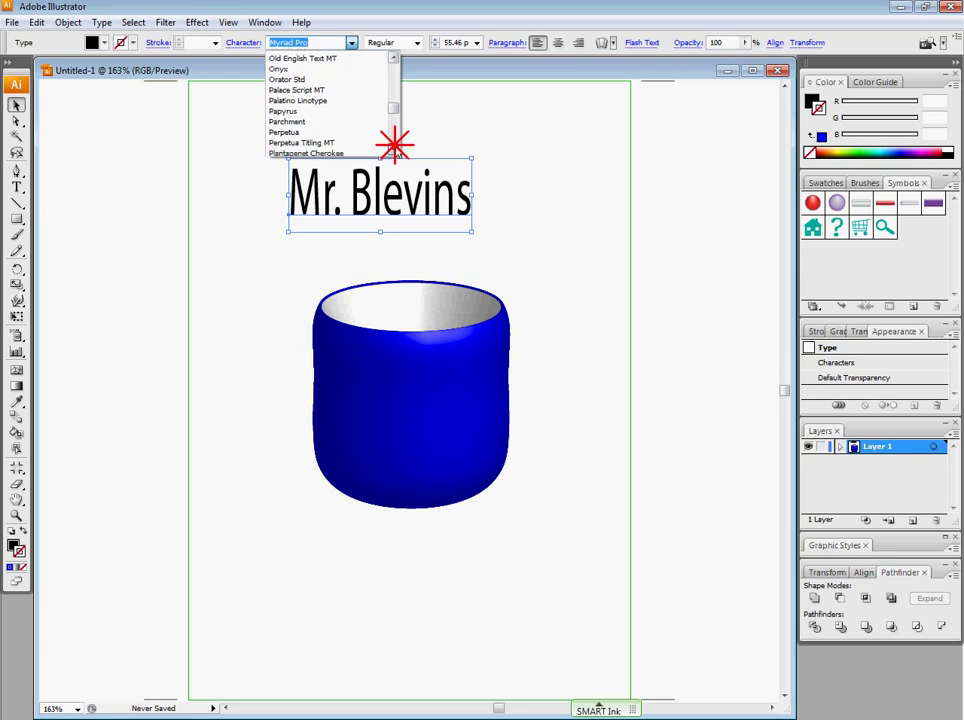
scroll(393, 146, "down", 2)
scroll(393, 140, "down", 1)
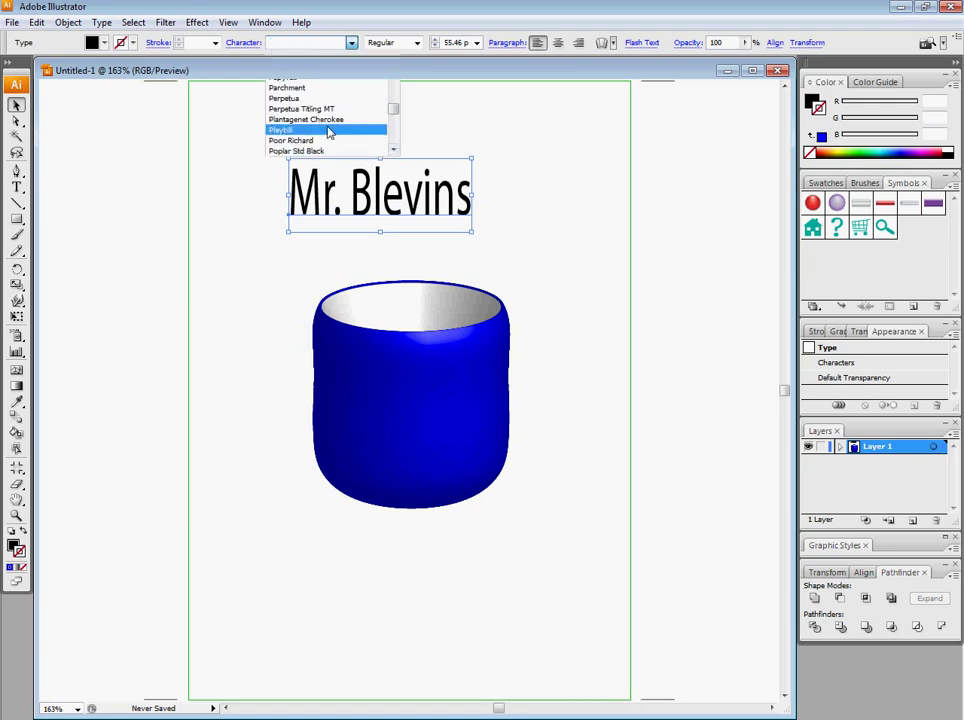
left_click(330, 131)
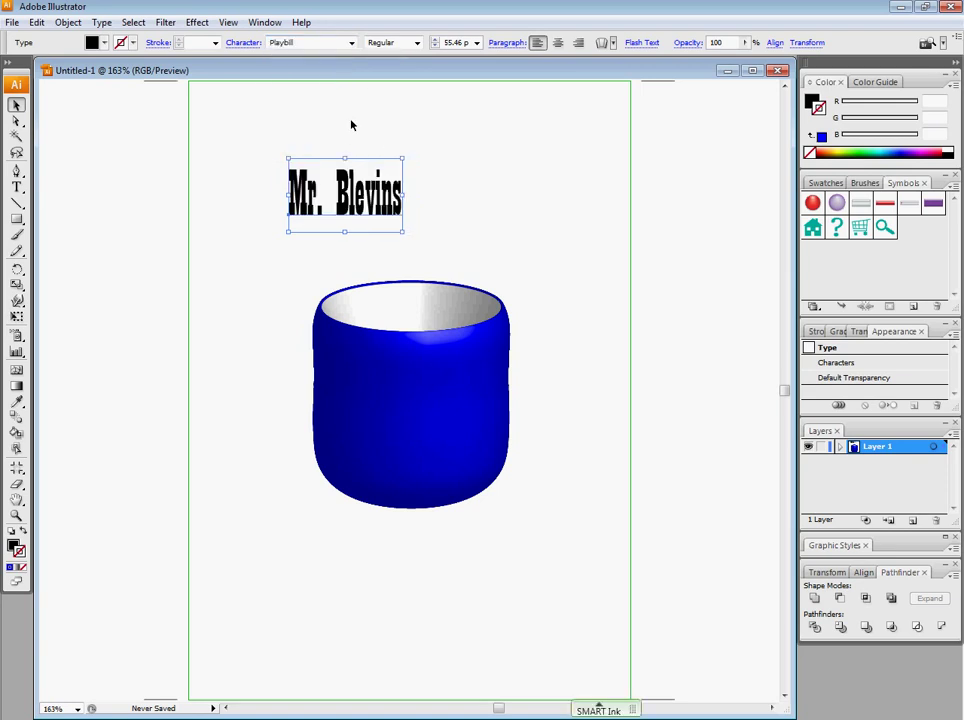
Step: Switch the text to Poplar Std Black and stretch it wider horizontally
left_click(351, 43)
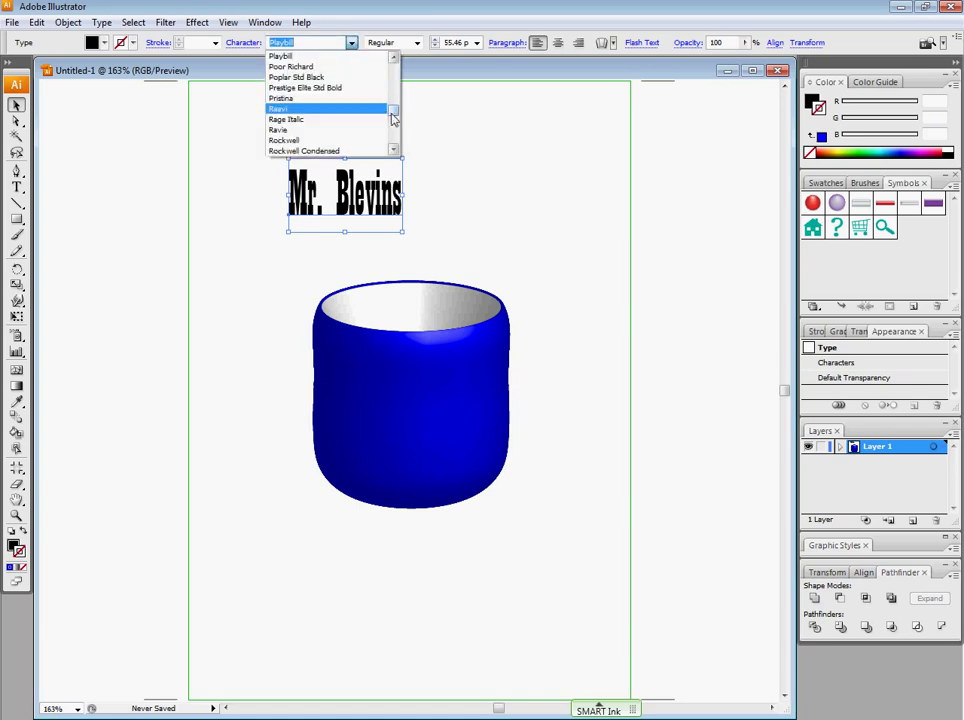
scroll(393, 115, "down", 1)
scroll(393, 115, "down", 1)
scroll(393, 115, "up", 2)
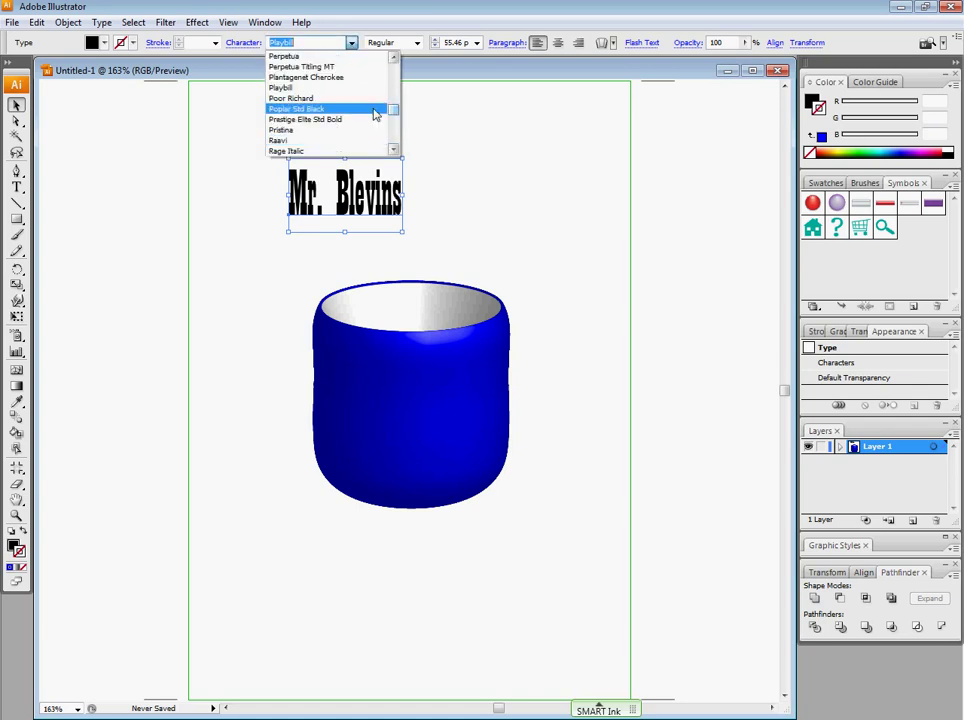
left_click(376, 106)
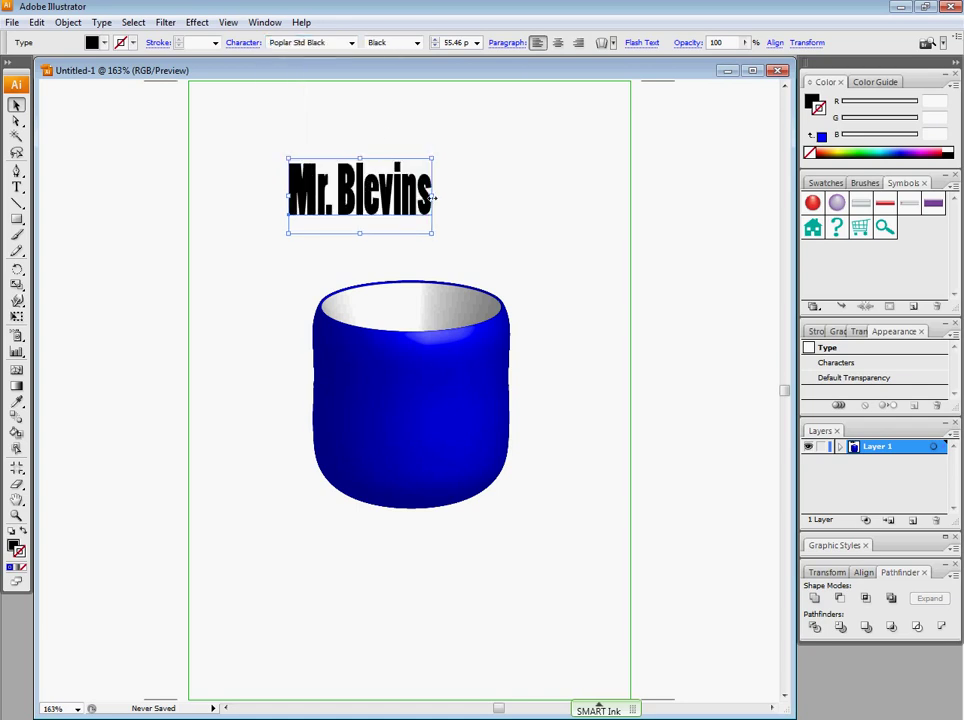
left_click_drag(432, 198, 471, 199)
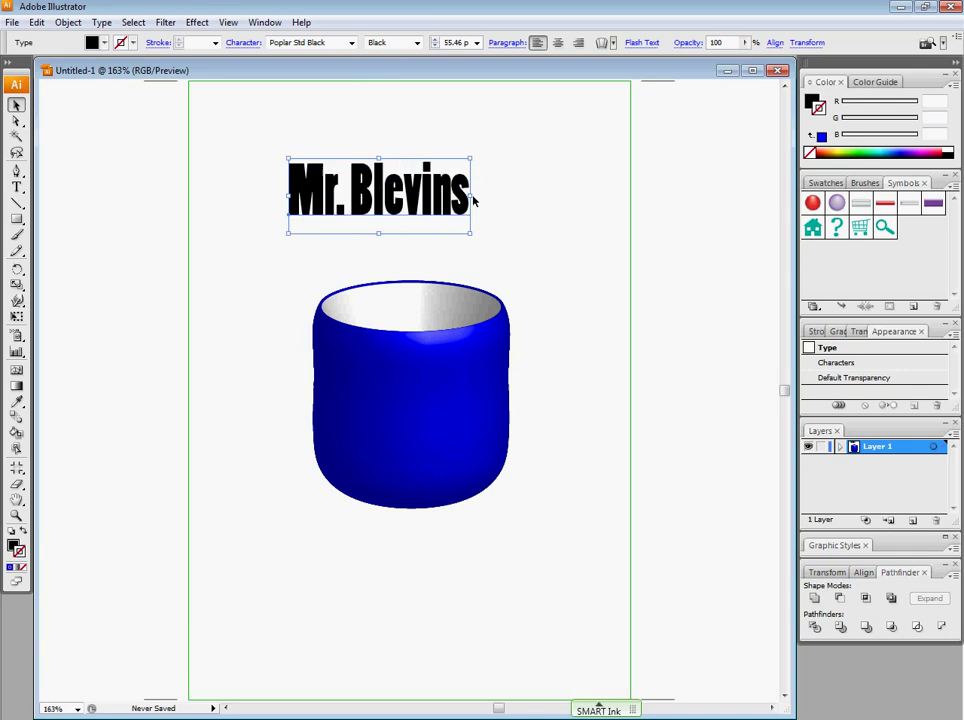
Step: Give the text a yellow fill and 2 pt black outline, widen it slightly, then deselect
left_click(104, 43)
left_click(57, 56)
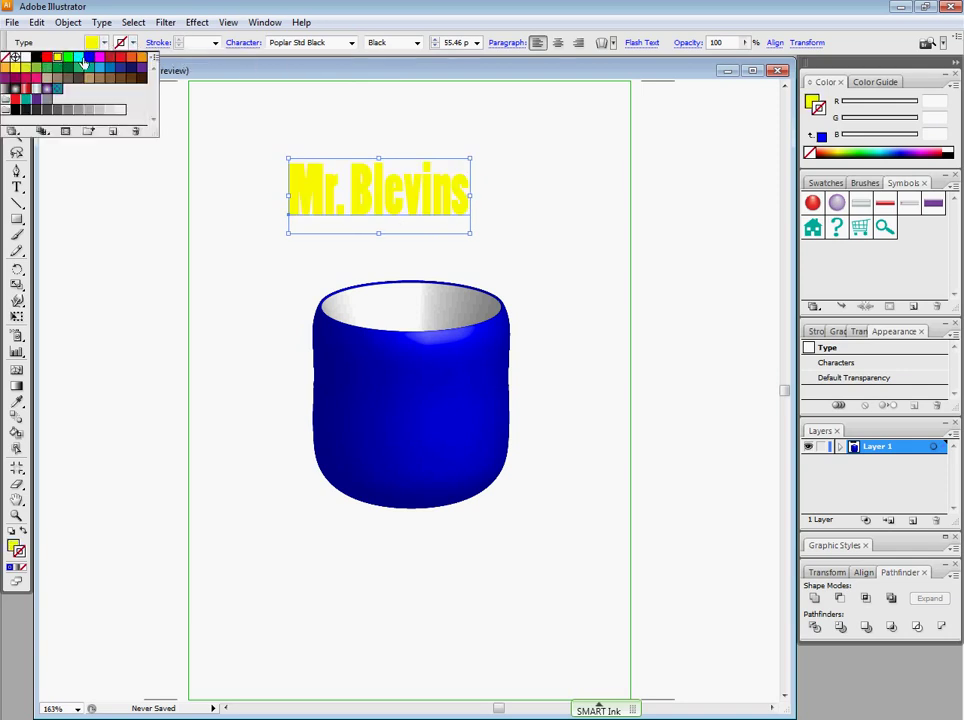
left_click(133, 43)
left_click(36, 57)
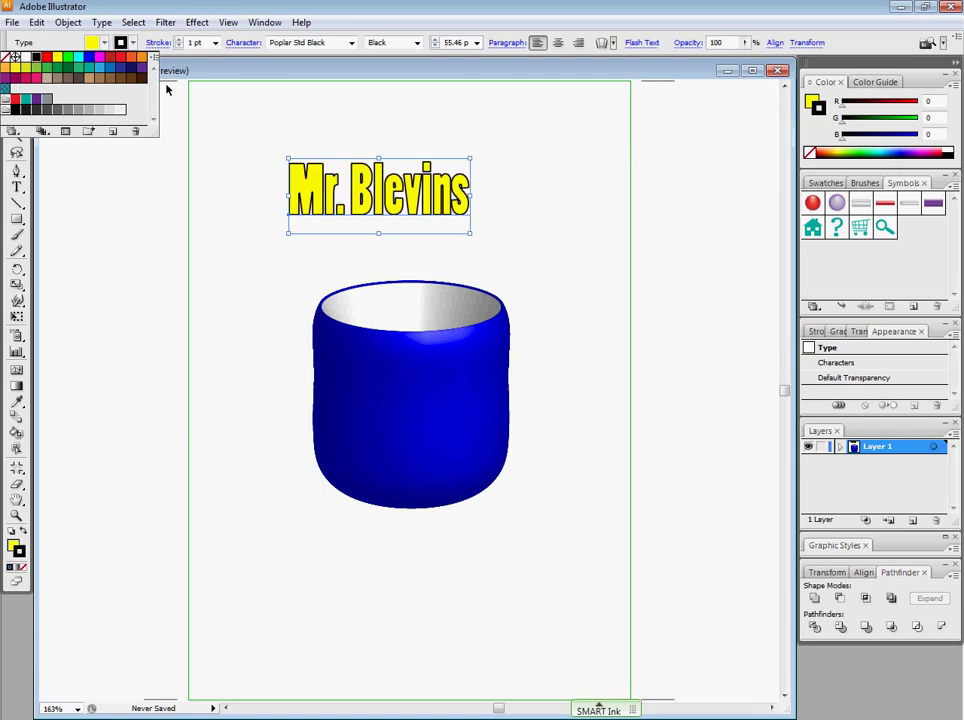
left_click(181, 40)
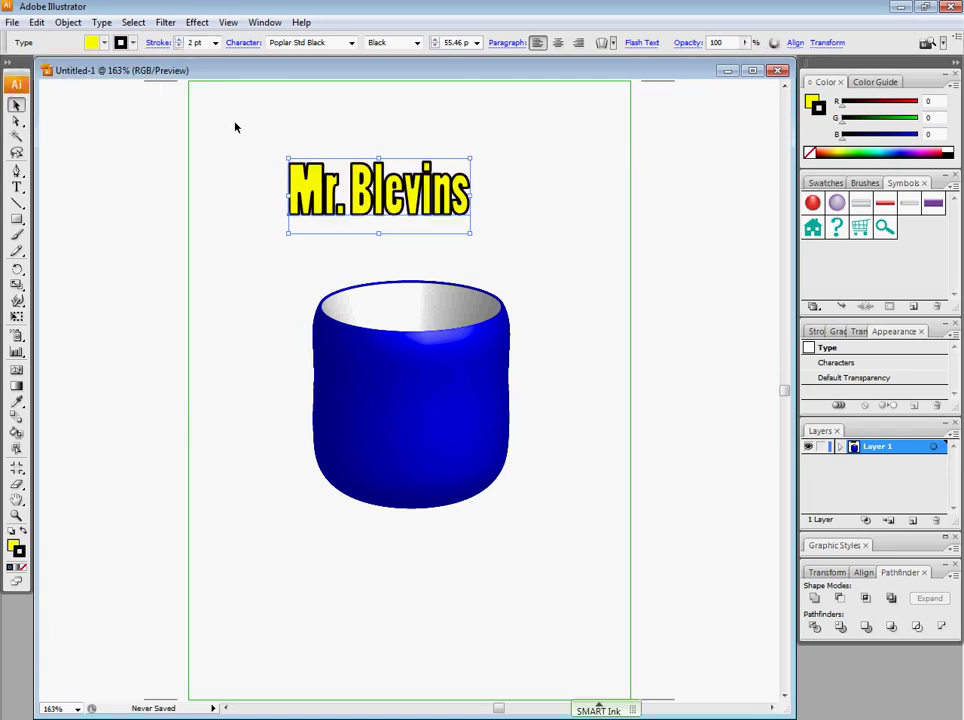
left_click_drag(472, 194, 478, 194)
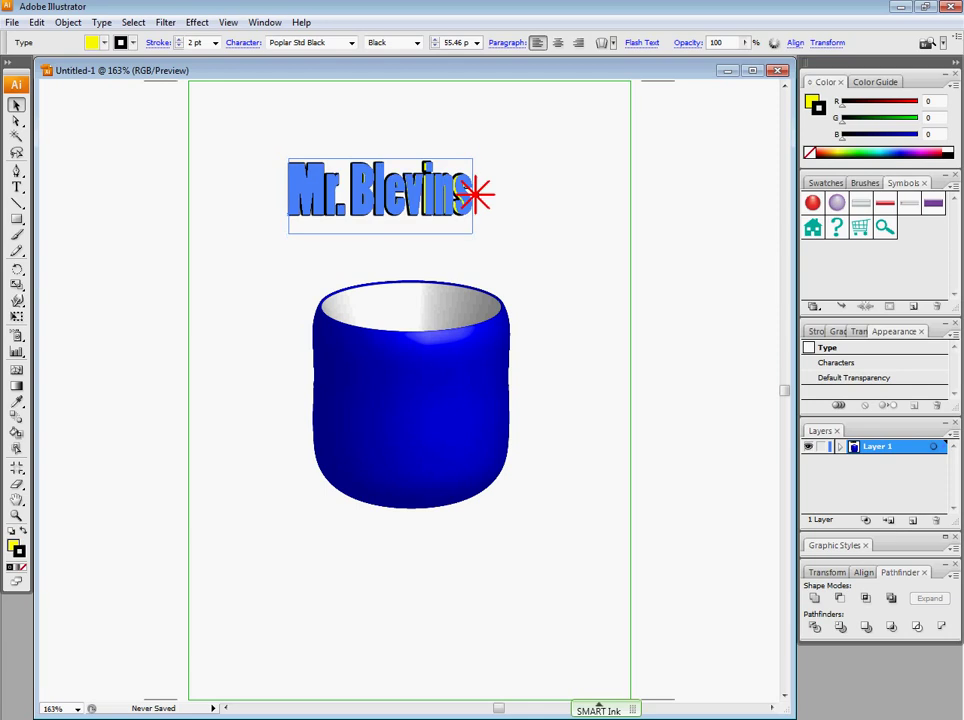
left_click(277, 201)
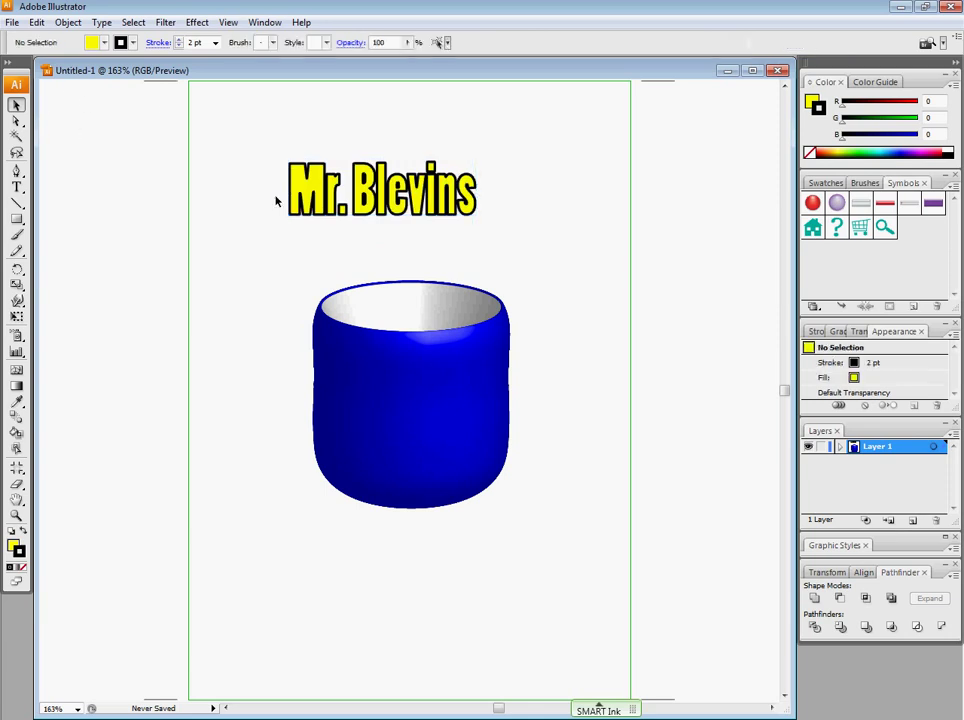
Step: Save the text as a Graphic symbol named 'Name' and delete its copies from the artboard
left_click_drag(377, 206, 860, 288)
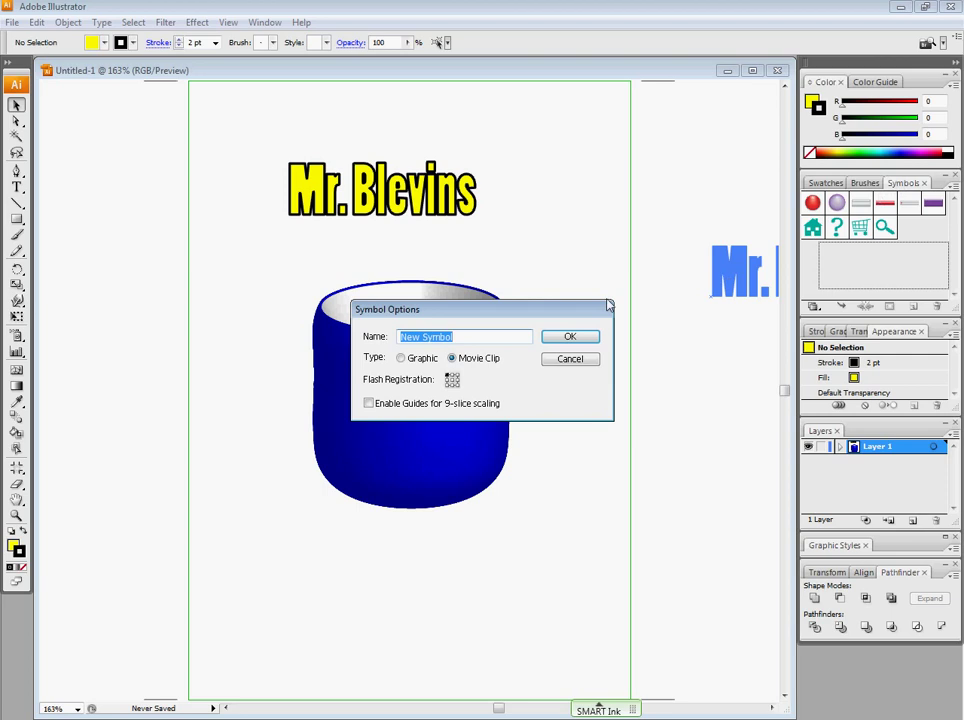
type("Name")
left_click(401, 358)
left_click(570, 337)
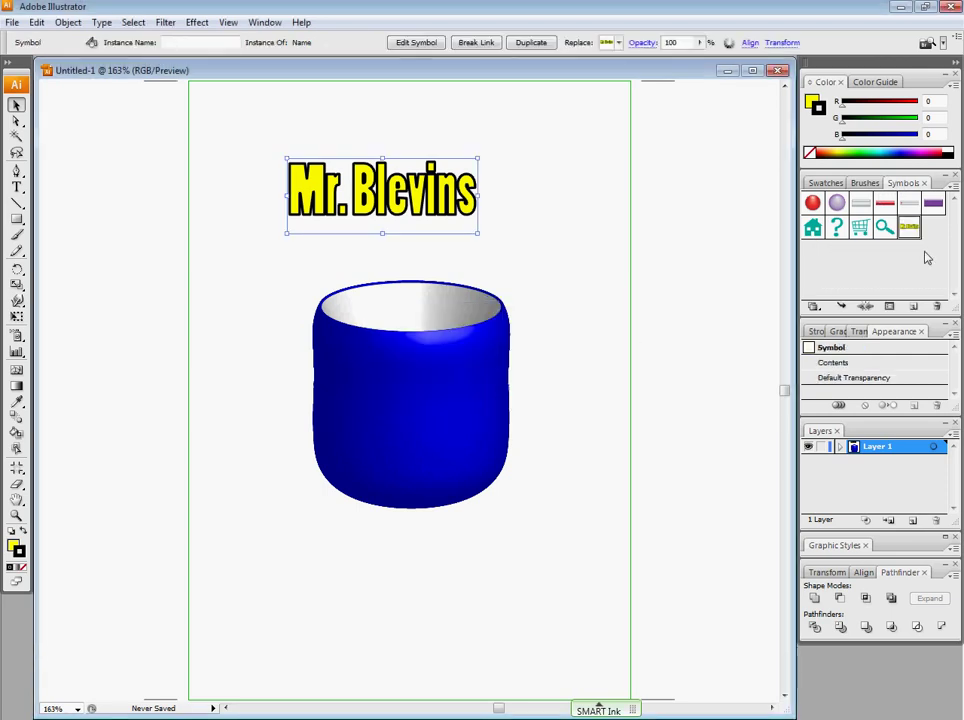
key("Delete")
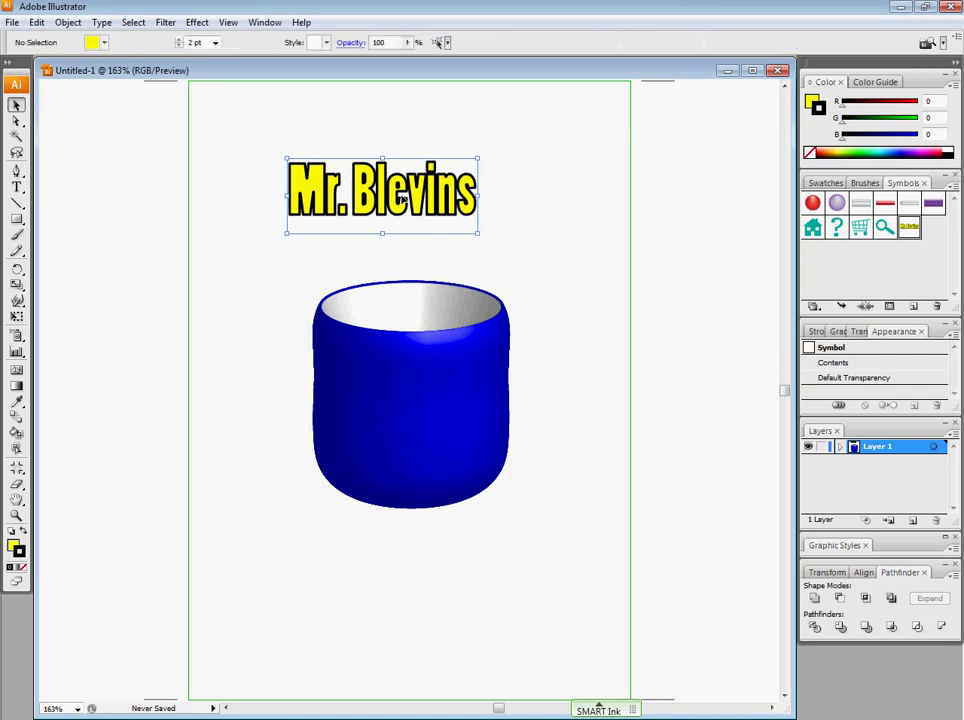
left_click_drag(909, 227, 459, 196)
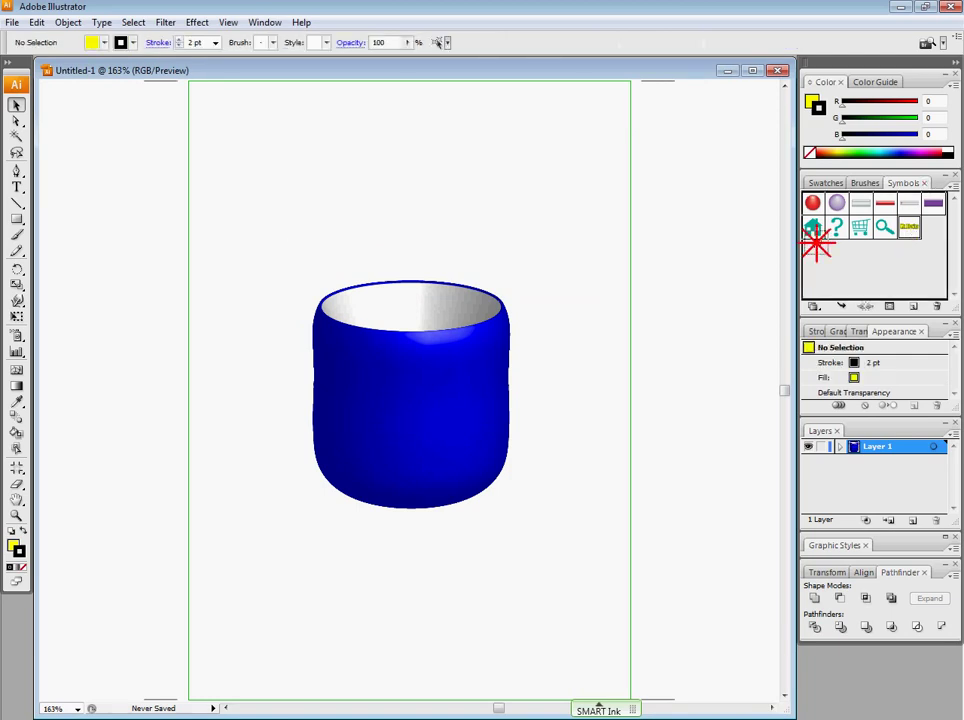
key("Delete")
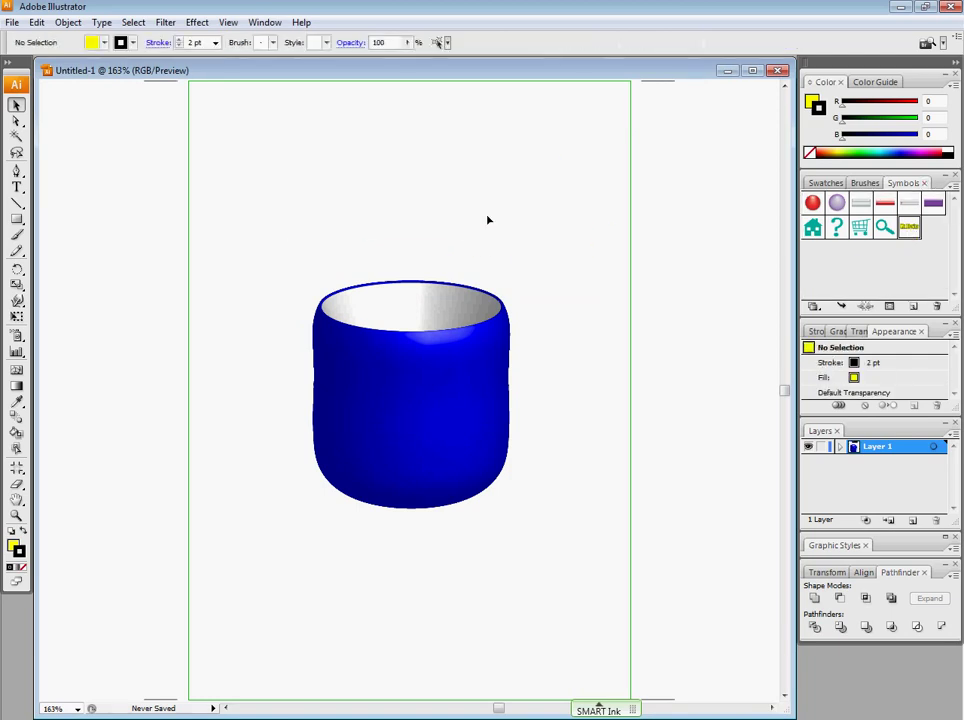
Step: Select the cup and reopen its 3D Revolve options from the Appearance panel, moved aside
left_click(476, 369)
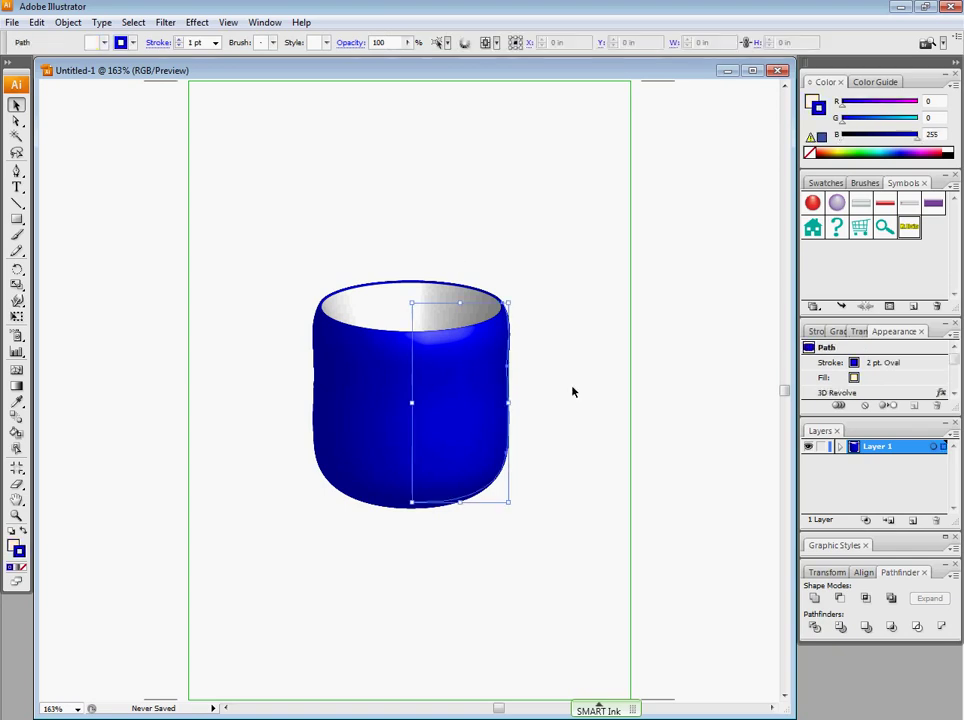
left_click(858, 331)
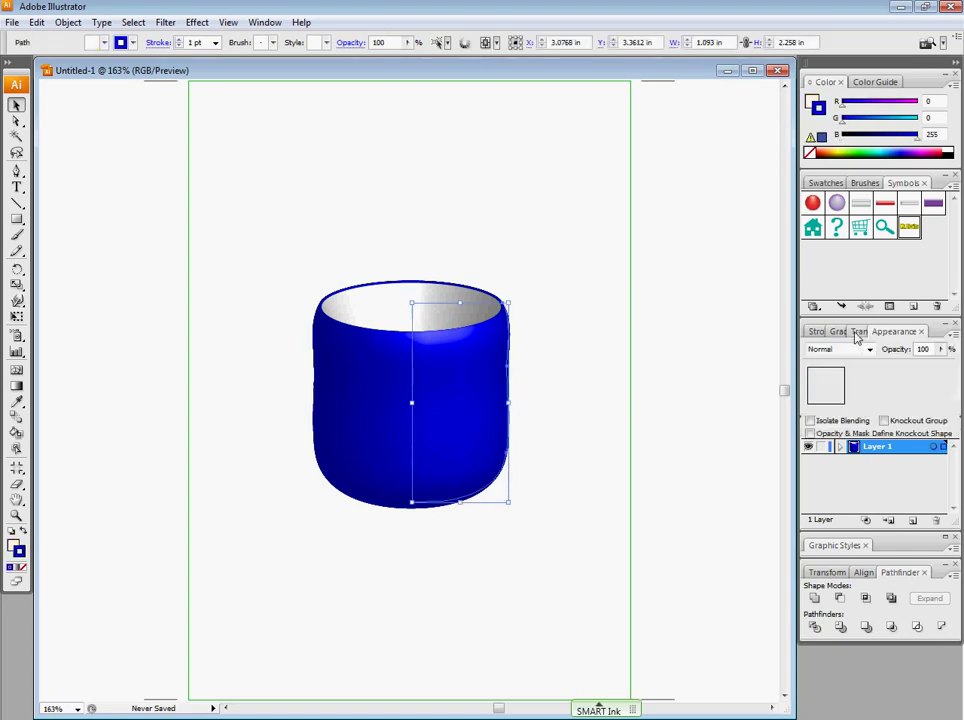
left_click(916, 333)
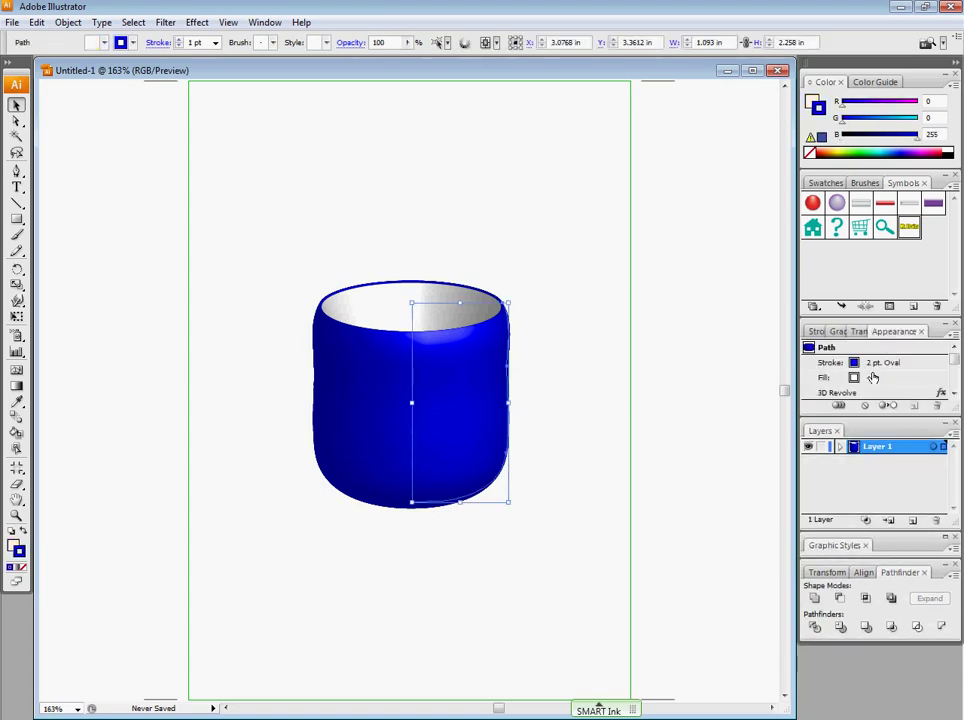
double_click(938, 394)
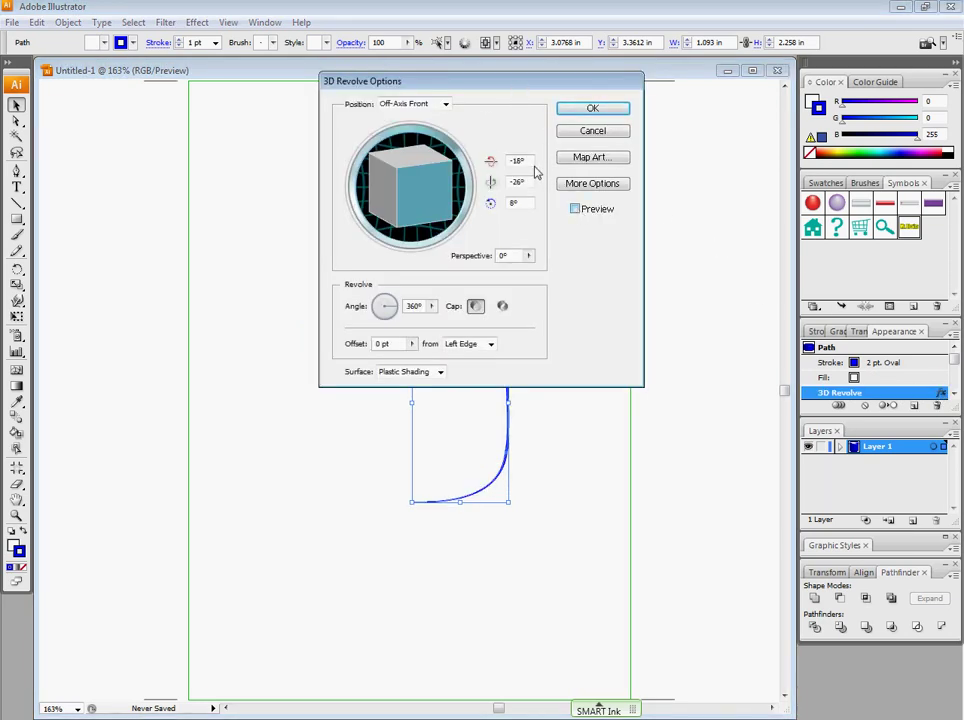
left_click_drag(501, 89, 199, 55)
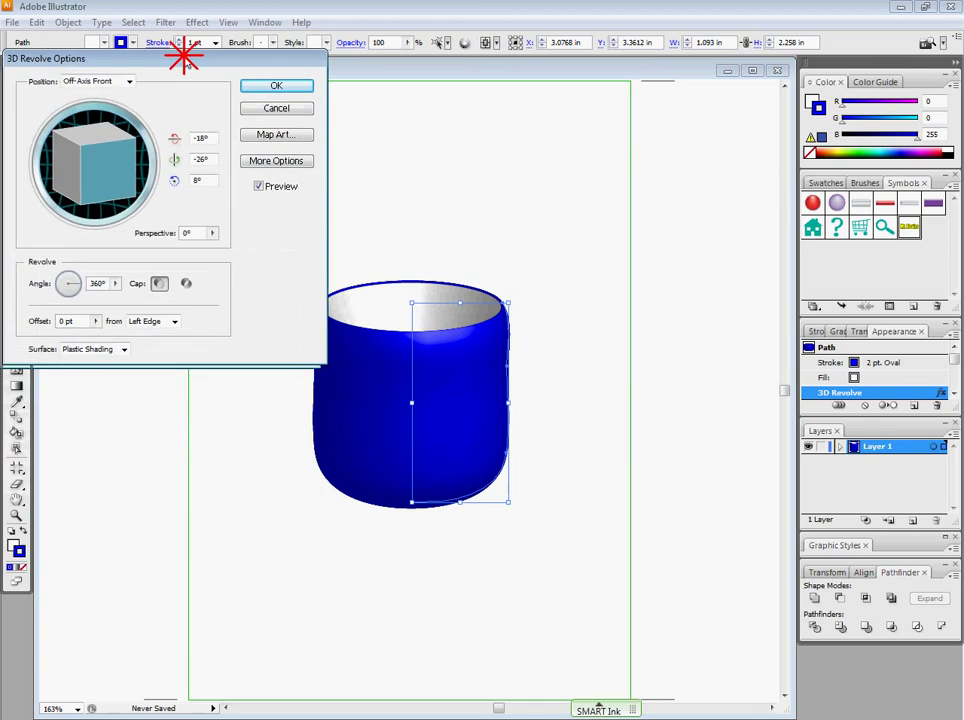
Step: In Map Art, place the Name symbol on surface 1 and move it up and right
left_click(288, 125)
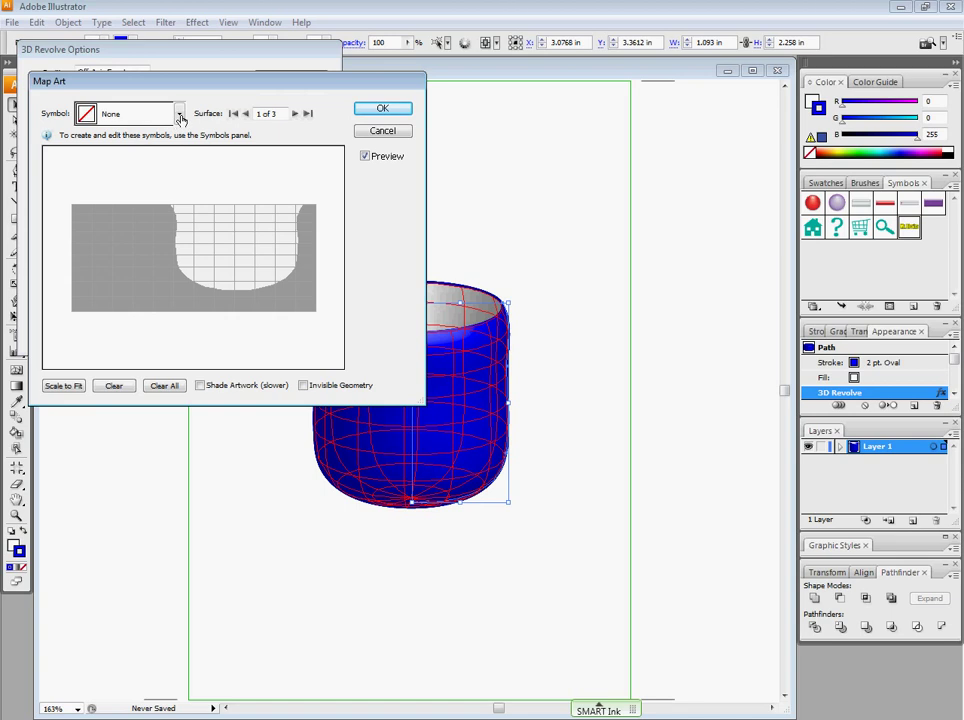
left_click(181, 118)
scroll(148, 250, "down", 3)
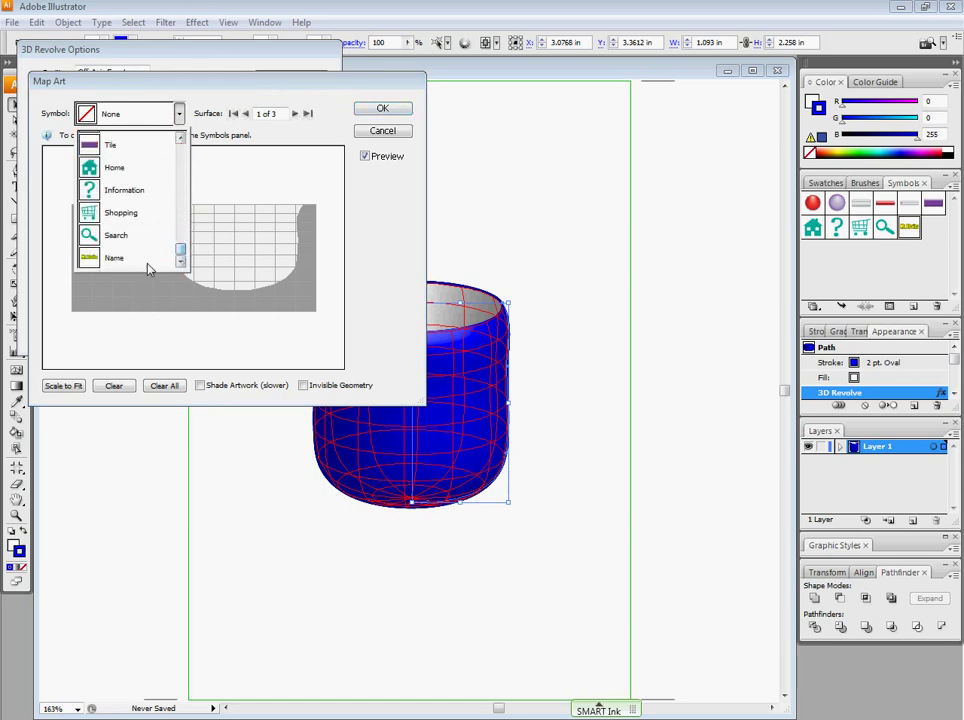
key("Return")
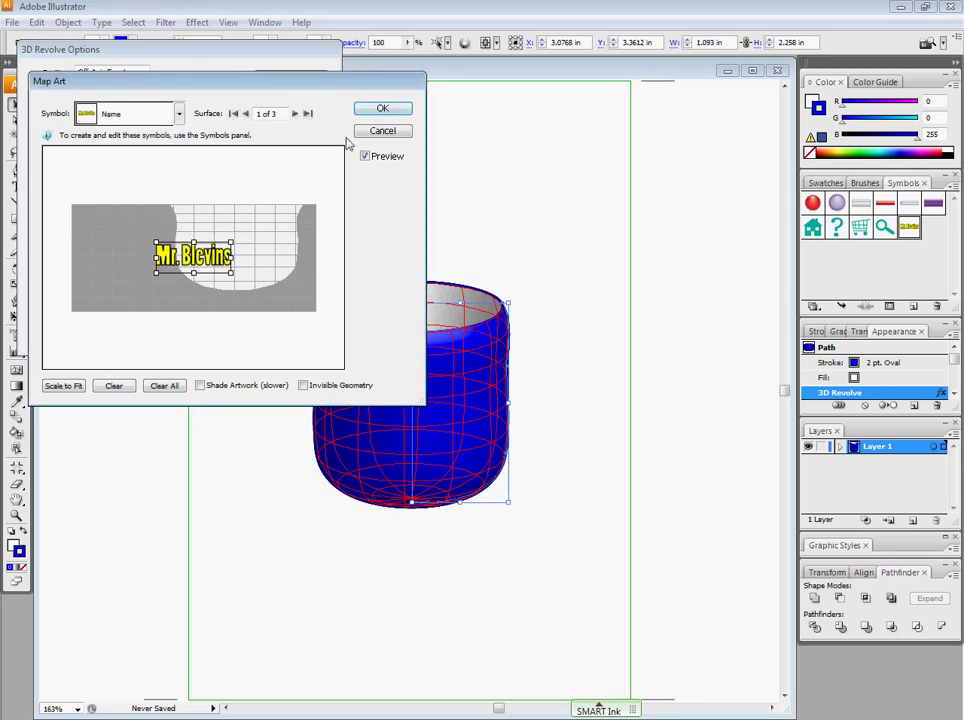
left_click_drag(224, 267, 268, 237)
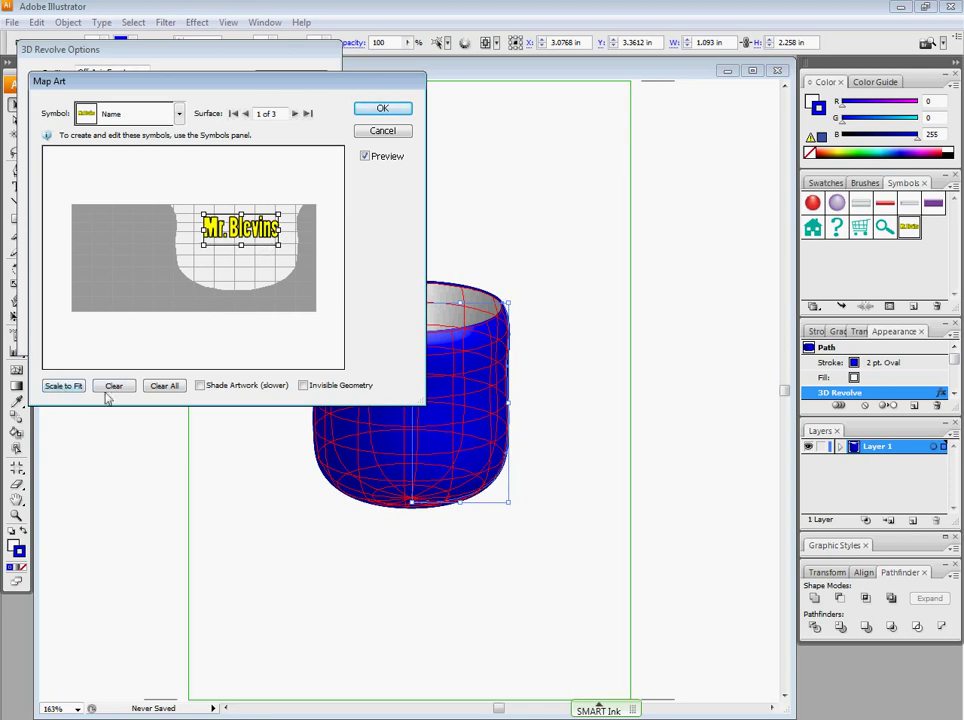
Step: Switch to surface 3 of 3 and map the Name symbol onto the cup's side
left_click(295, 113)
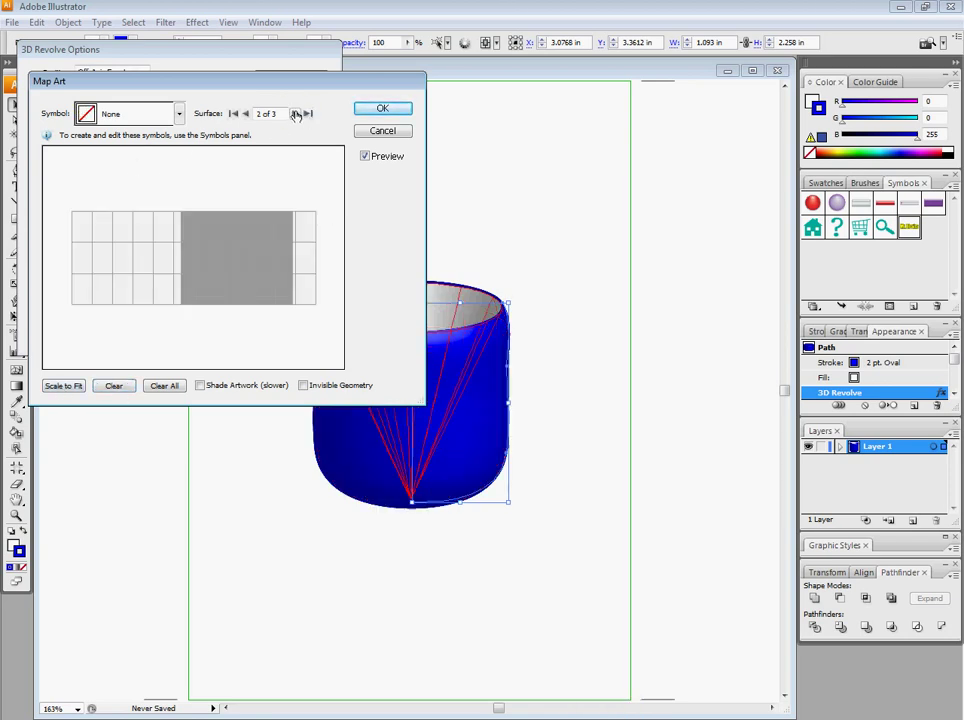
left_click(295, 113)
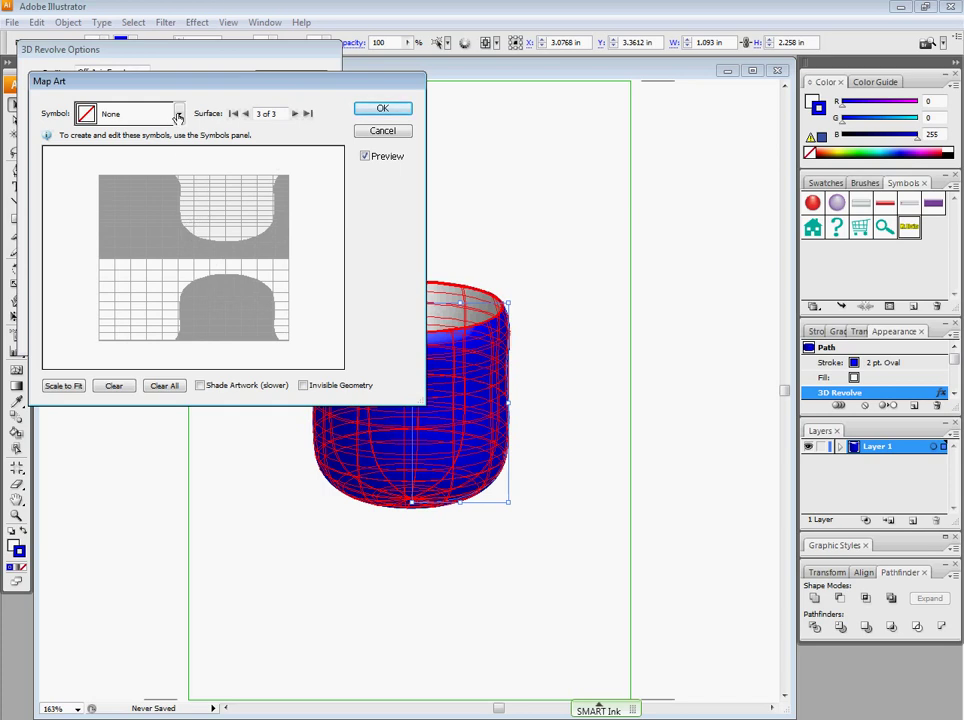
left_click(140, 113)
scroll(180, 200, "down", 1)
scroll(180, 203, "down", 3)
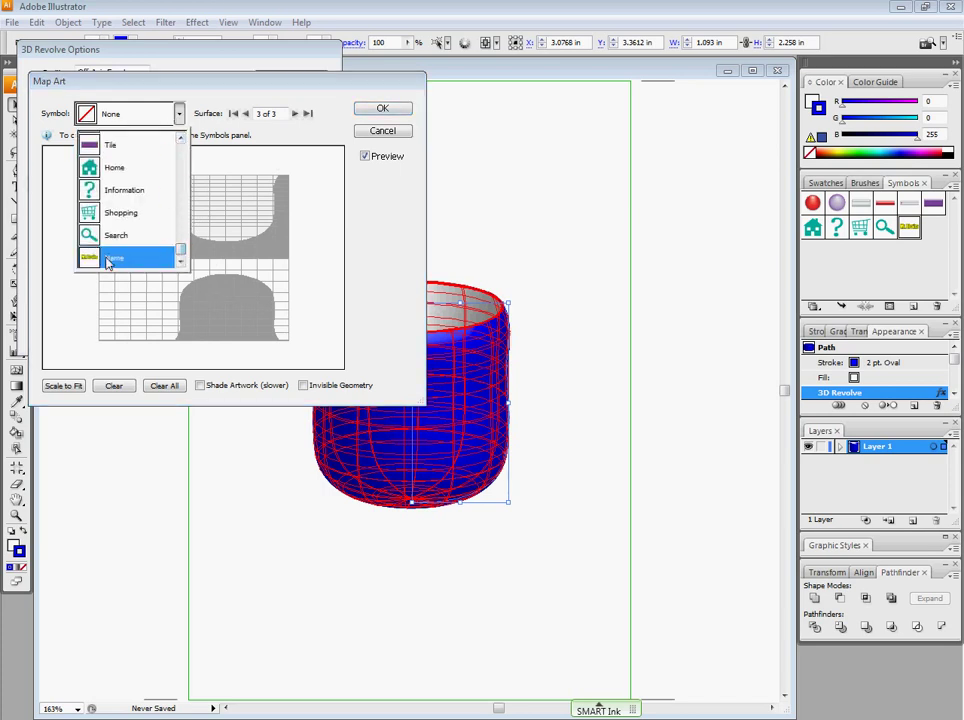
left_click(150, 258)
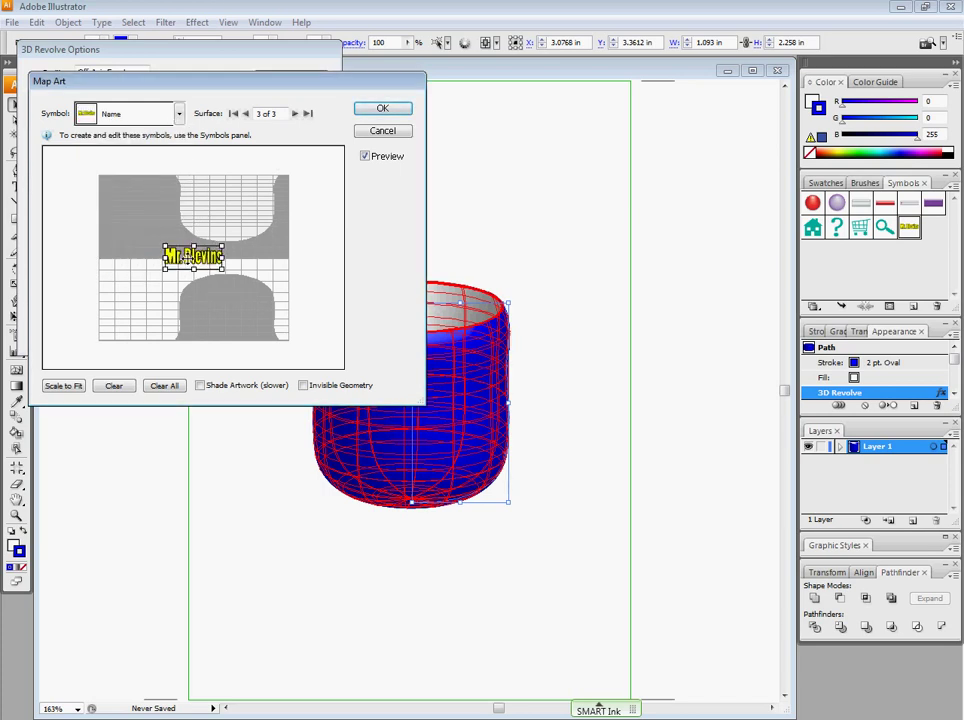
Step: Move the label to the top of the surface and scale it slightly smaller
left_click_drag(186, 258, 217, 196)
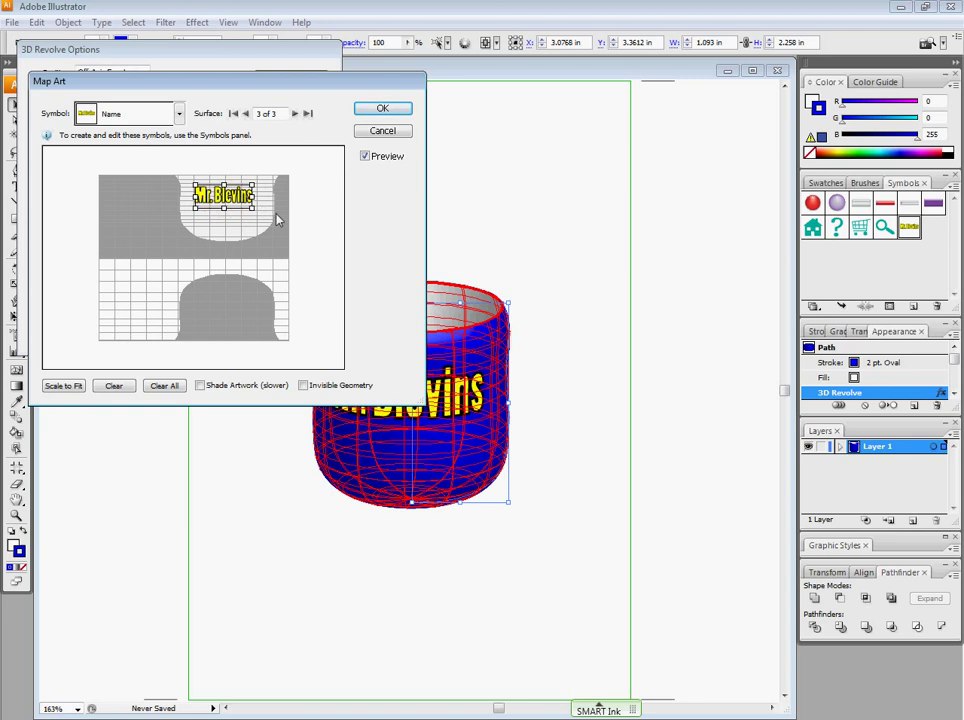
left_click_drag(252, 207, 276, 220)
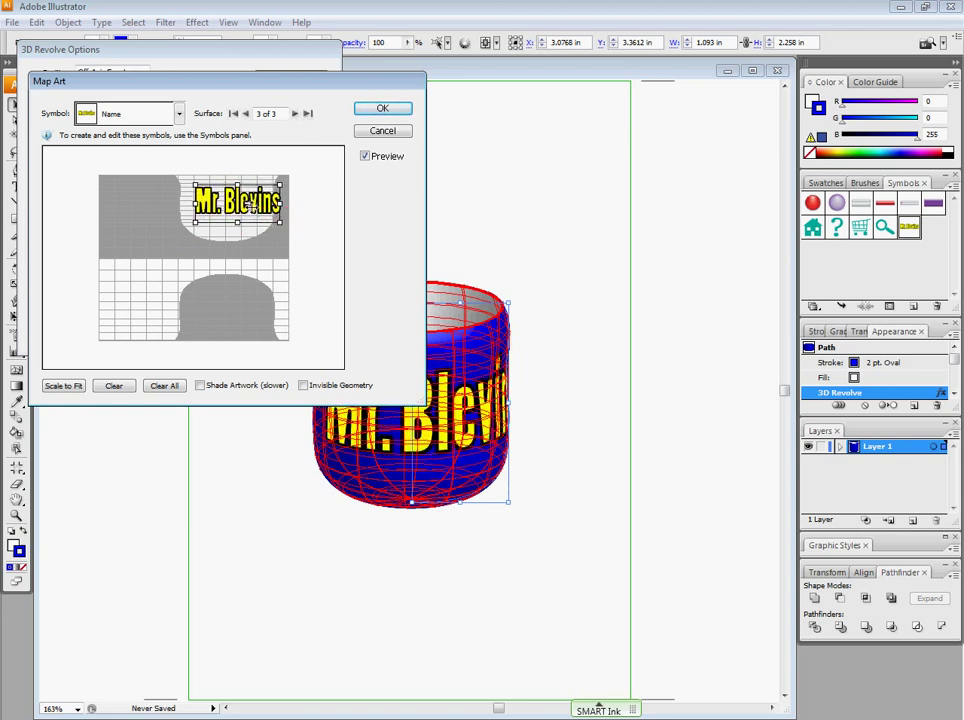
left_click_drag(251, 205, 236, 202)
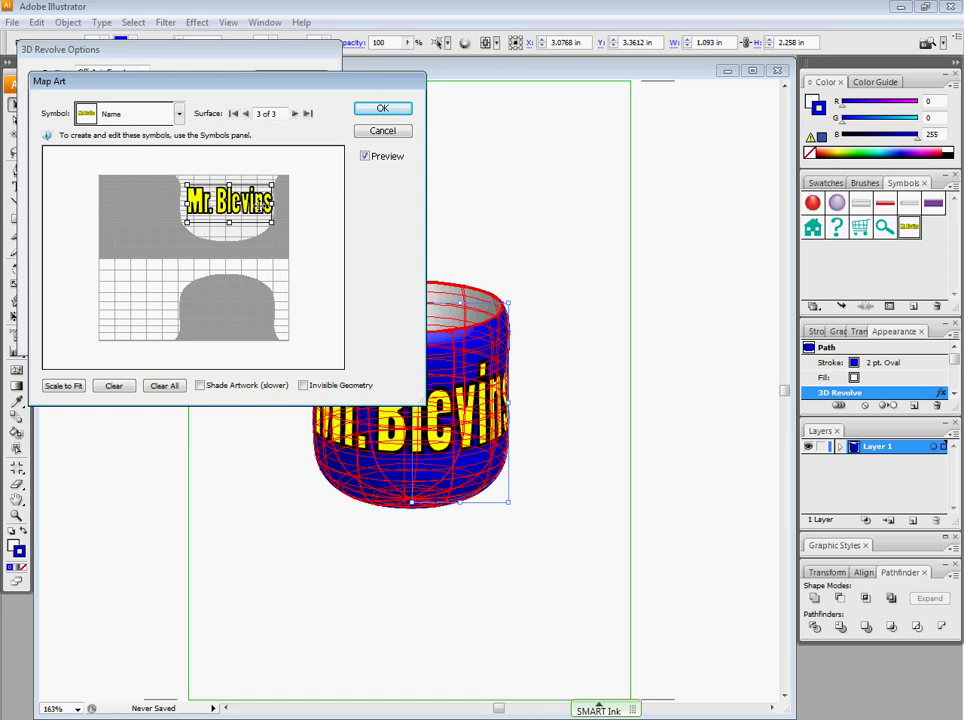
left_click_drag(271, 222, 264, 219)
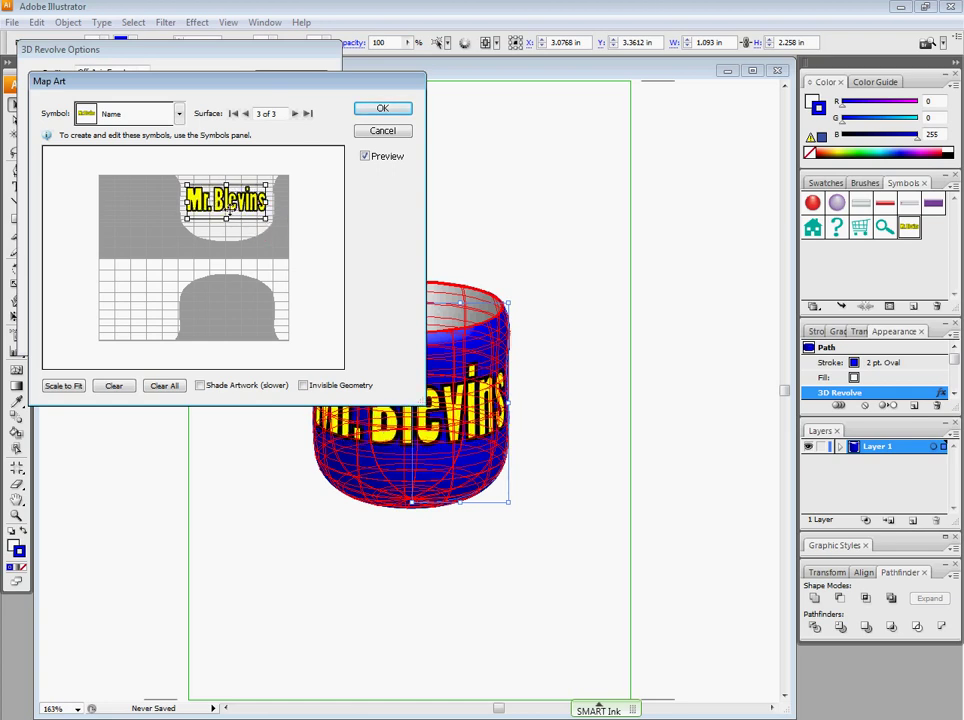
mouse_move(272, 81)
left_mouse_down()
mouse_move(203, 449)
mouse_move(301, 56)
left_mouse_up()
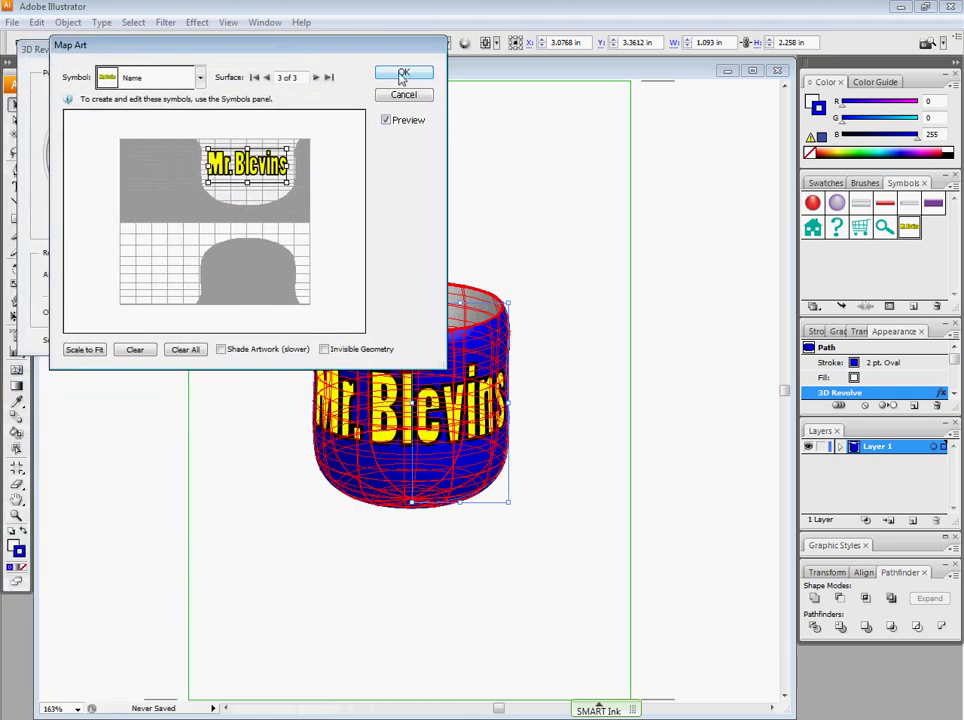
Step: Confirm the label mapping and 3D revolve so the blue mug shows yellow Mr. Blevins text
left_click(400, 73)
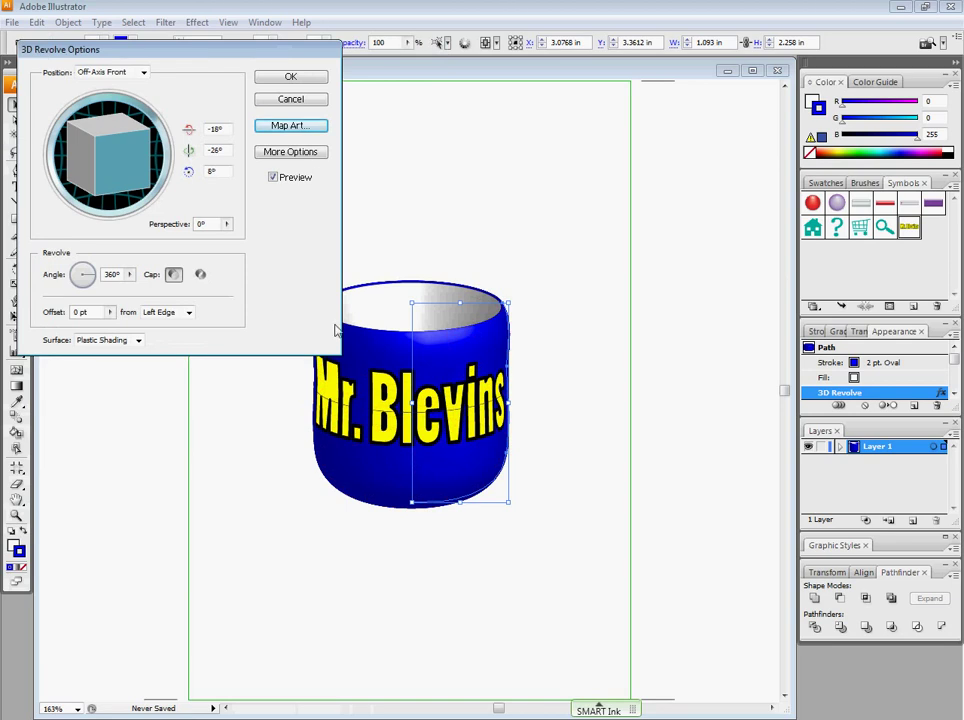
left_click(297, 83)
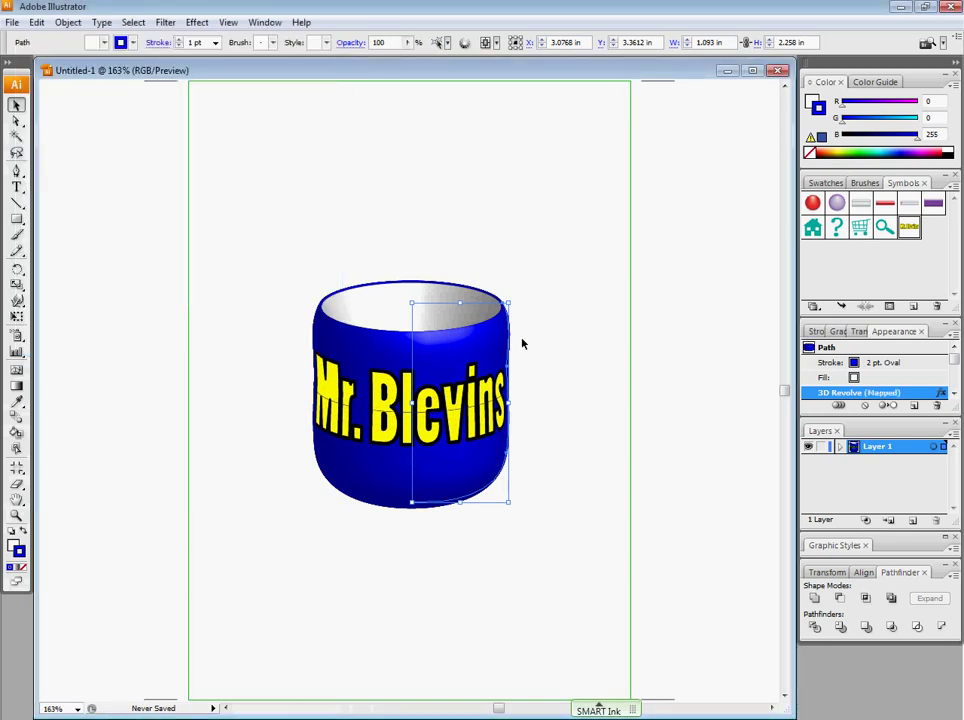
left_click(680, 318)
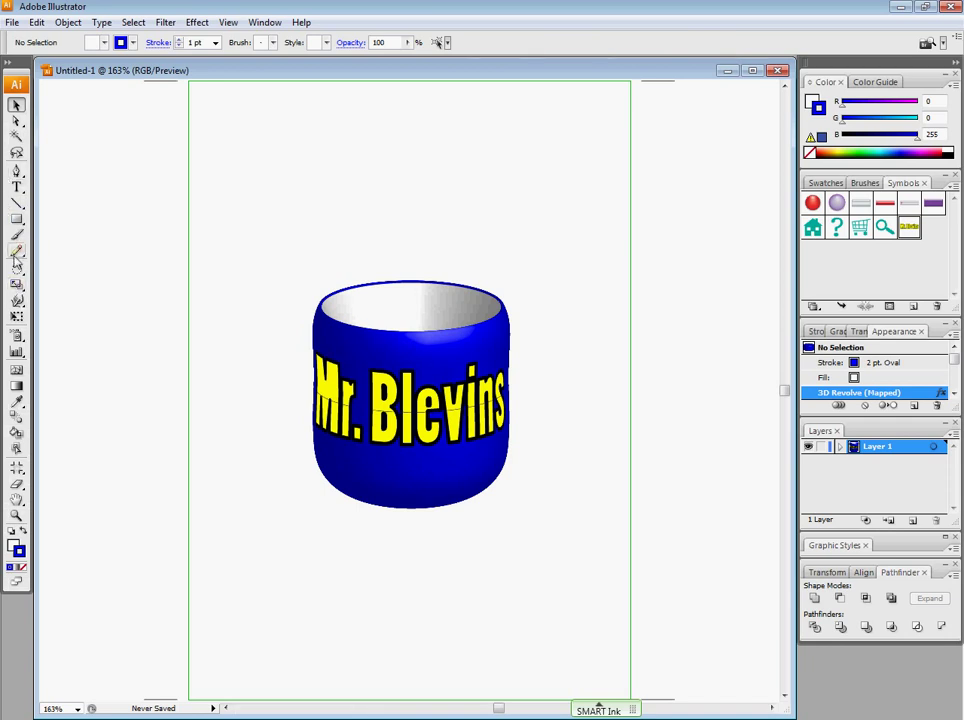
Step: Draw a Pencil handle curve on the mug's right side, discarding failed attempts until one sticks
left_click(17, 252)
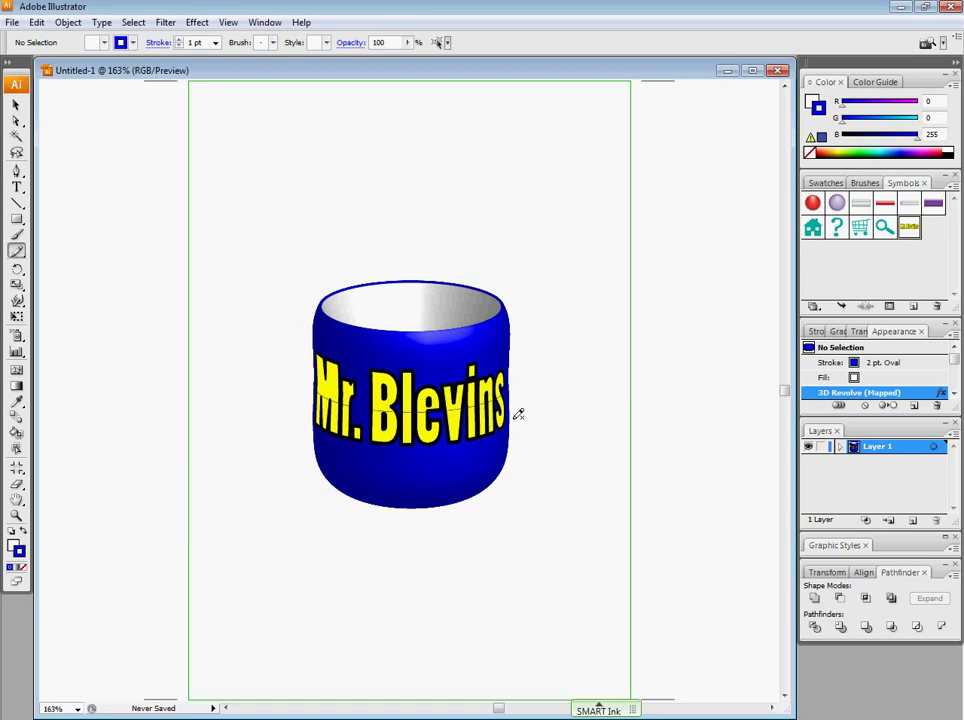
left_click_drag(512, 412, 515, 322)
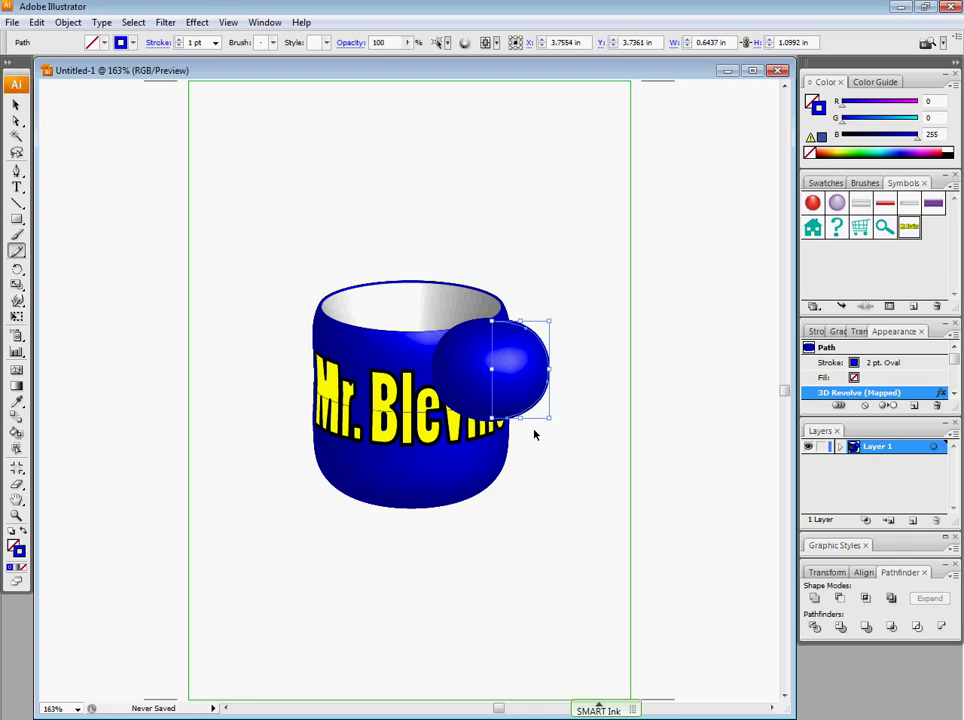
key("Delete")
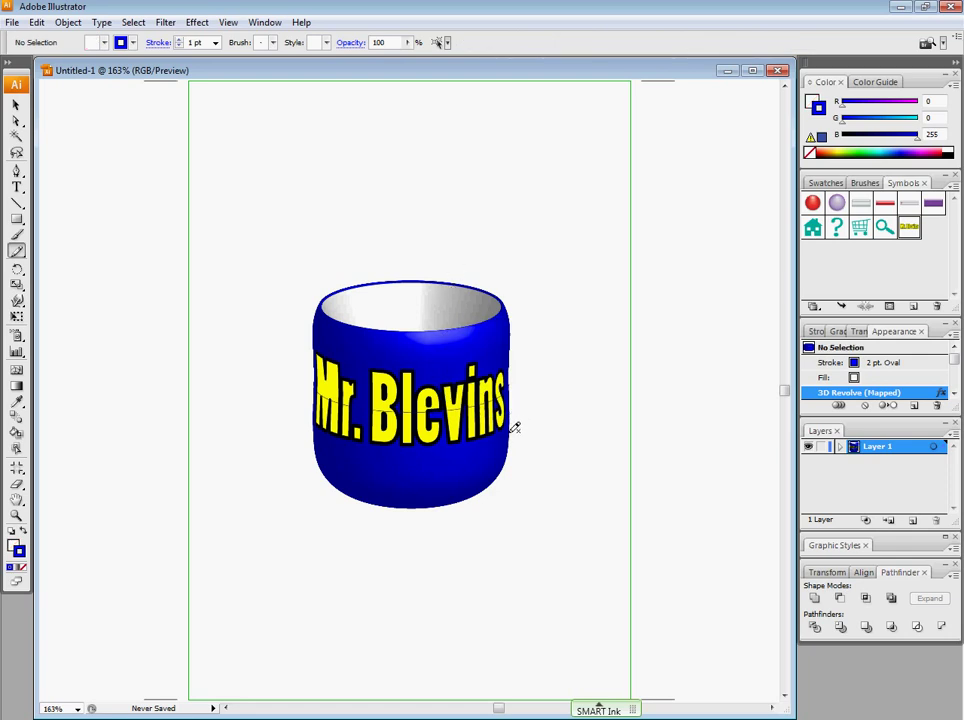
left_click_drag(513, 420, 507, 331)
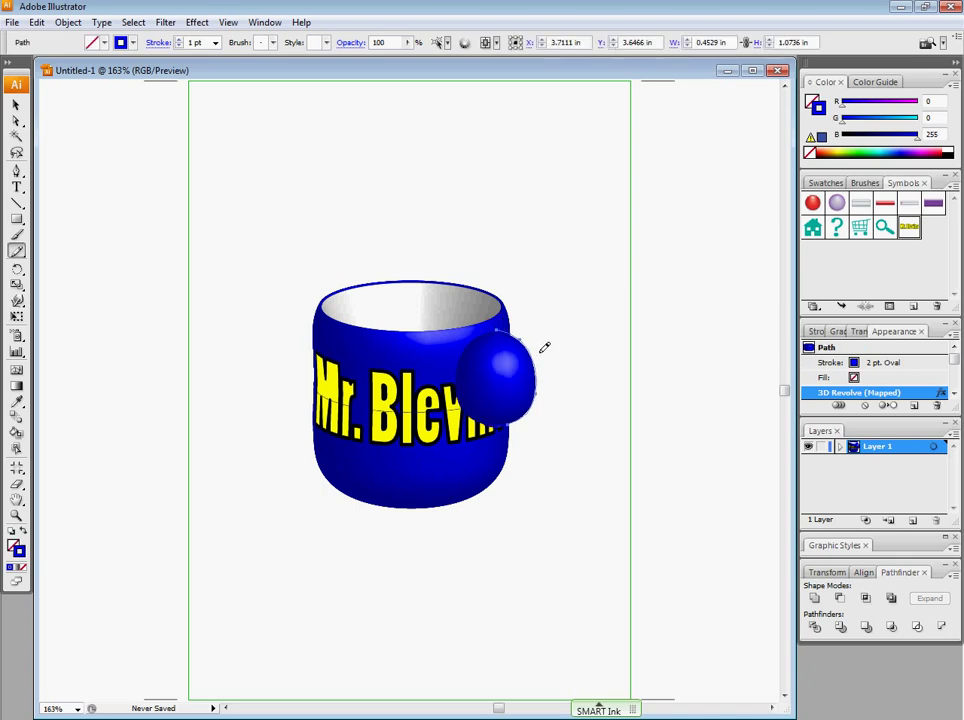
key("Delete")
left_click_drag(513, 425, 503, 334)
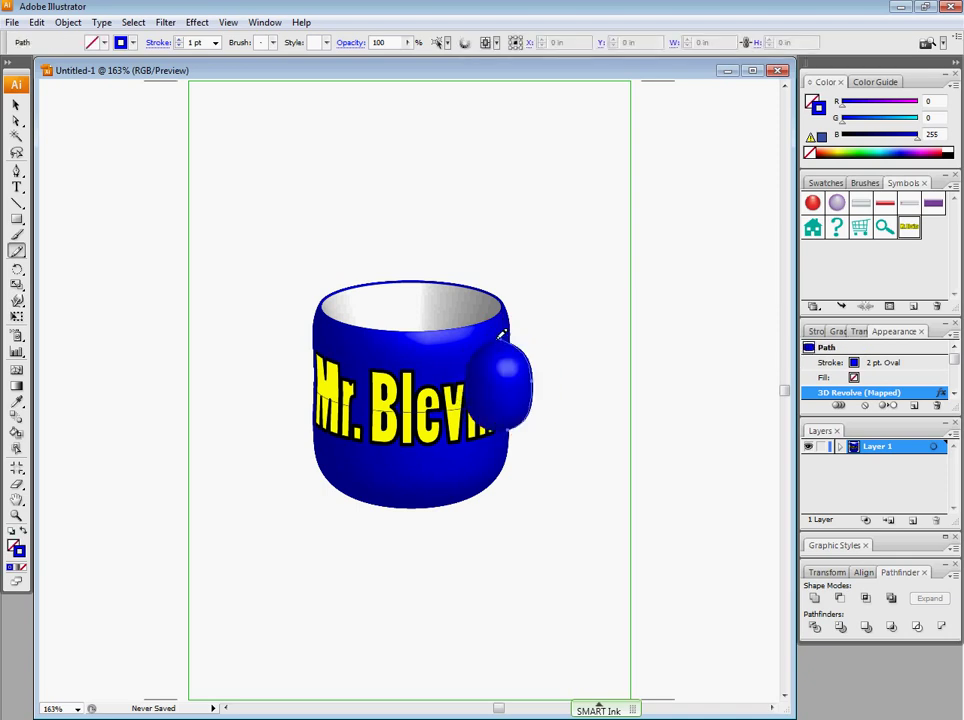
key("ctrl+z")
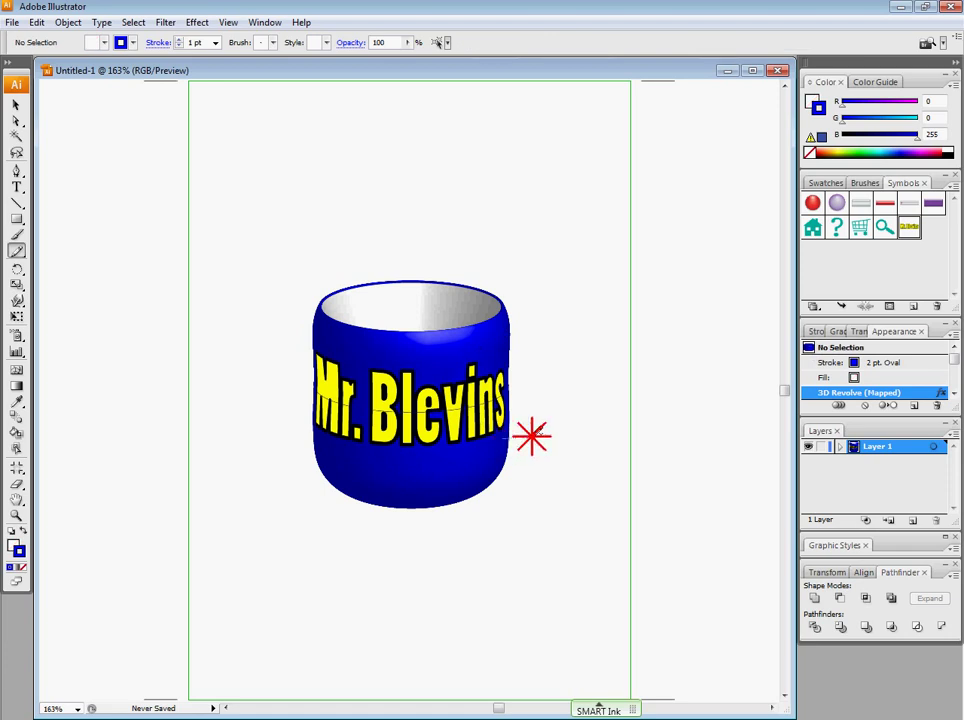
left_click_drag(525, 440, 495, 338)
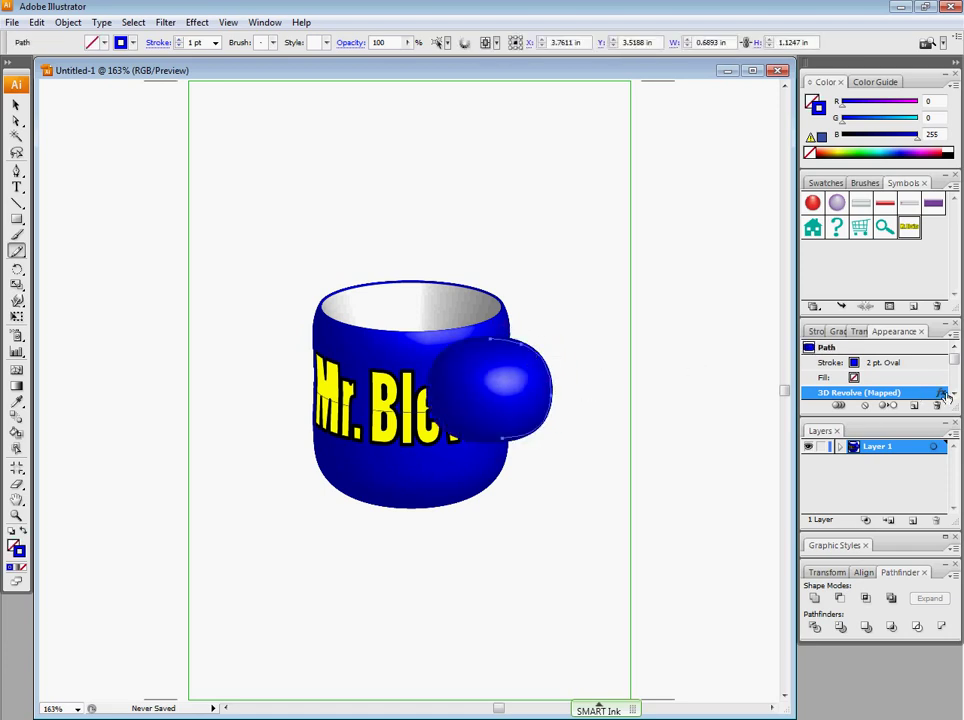
Step: Swap the handle's 3D Revolve for a 3 pt stroke with a 50 pt 3D Extrude & Bevel
left_click_drag(940, 393, 938, 405)
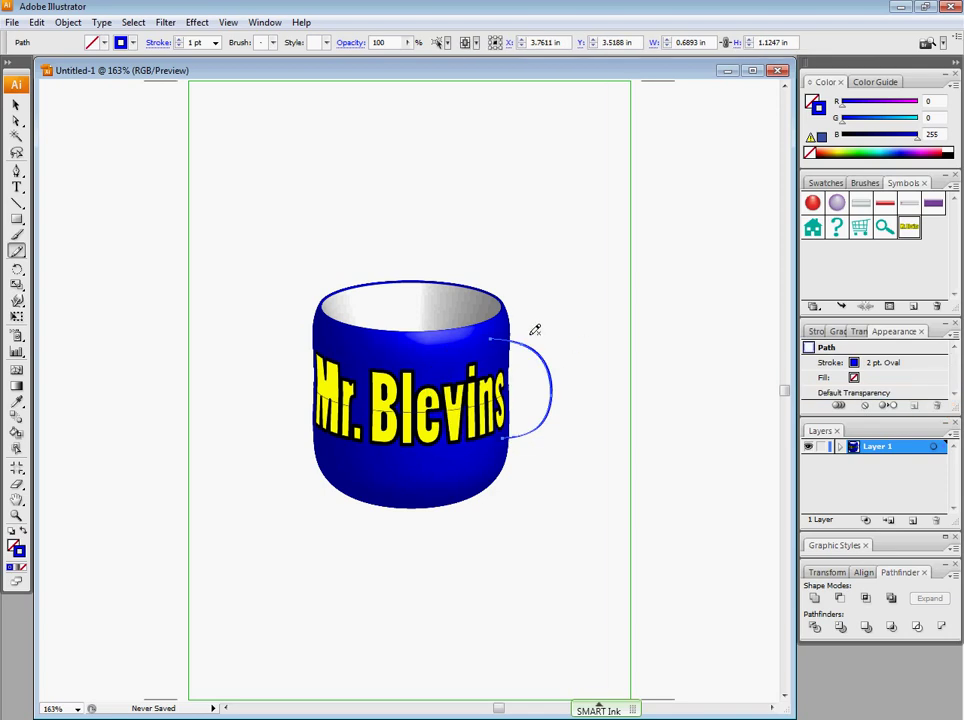
left_click(180, 40)
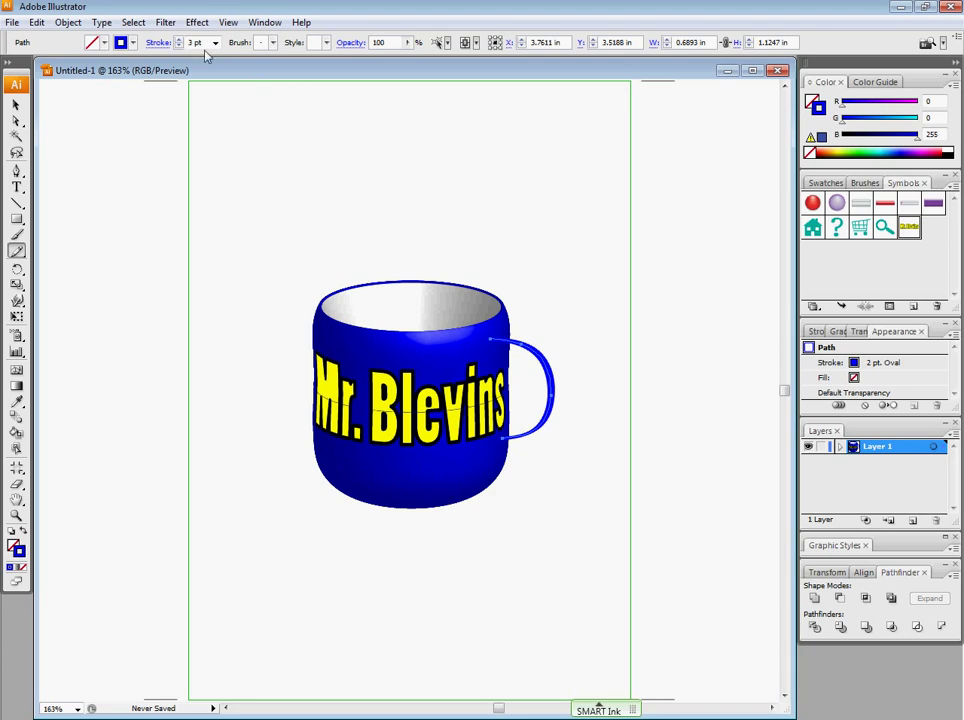
left_click(197, 22)
mouse_move(68, 108)
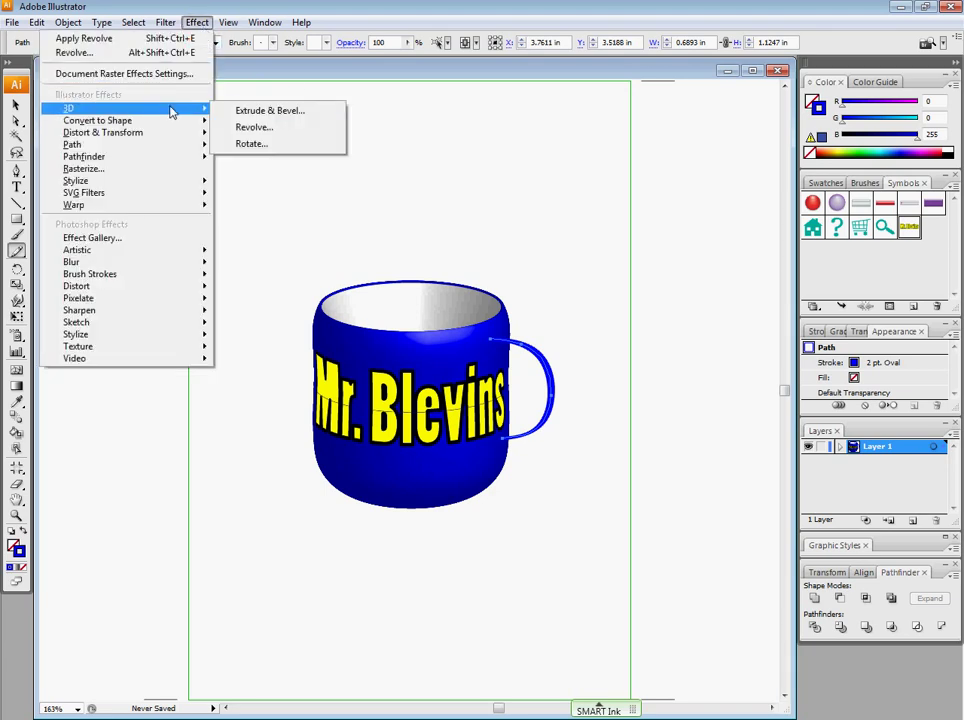
left_click(245, 111)
left_click_drag(480, 81, 220, 89)
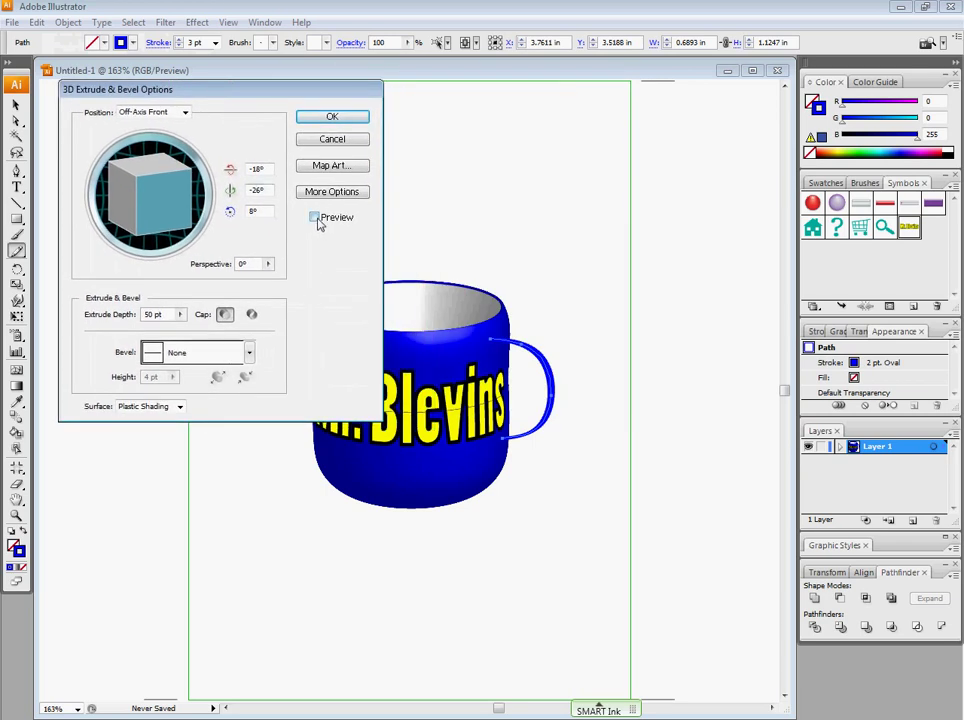
left_click(315, 217)
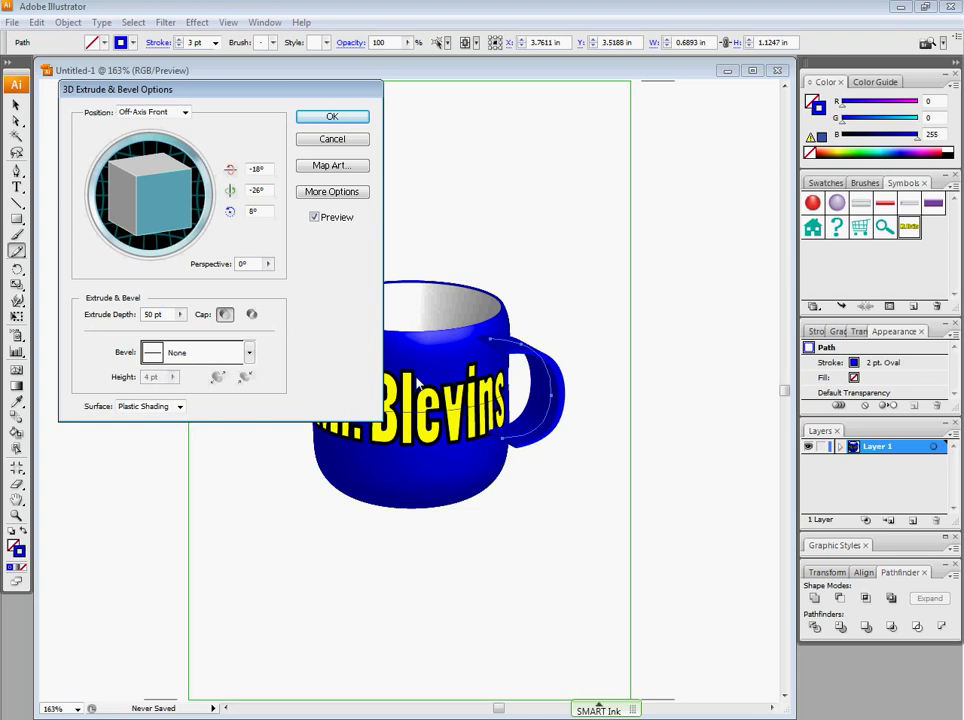
left_click(330, 118)
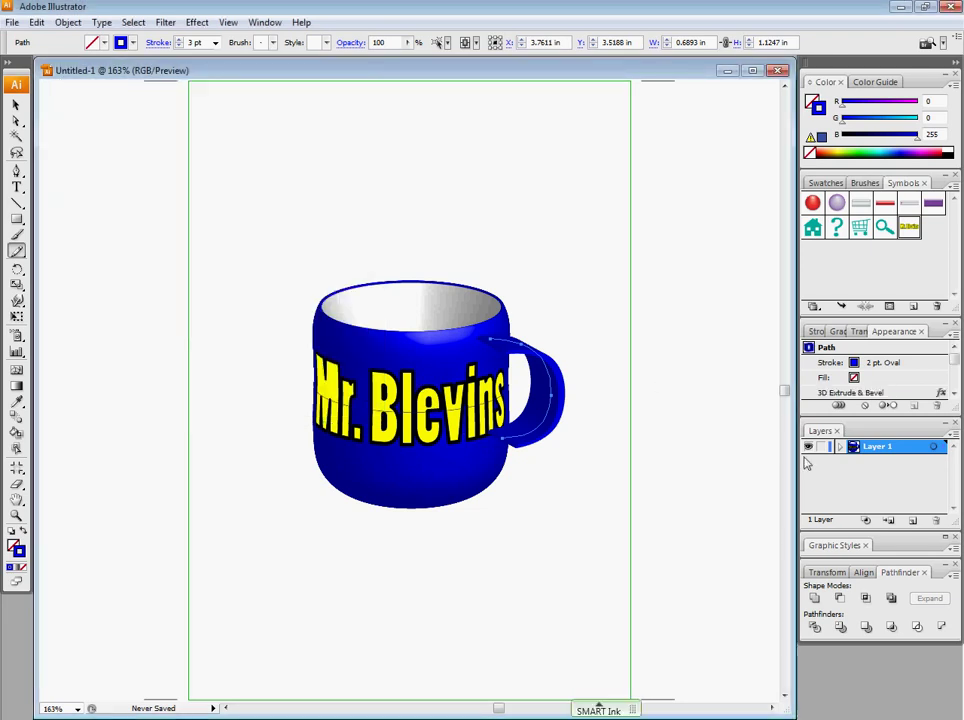
Step: In Layer 1, move the handle path below the mug path so it sits behind
left_click(838, 447)
left_click(890, 462)
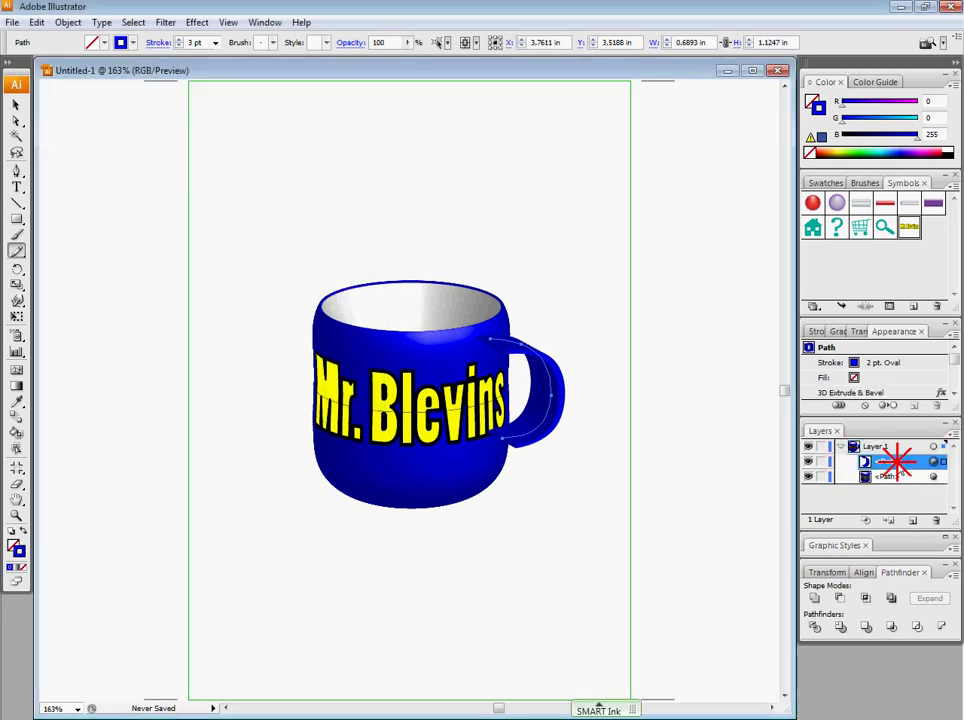
left_click_drag(892, 466, 889, 484)
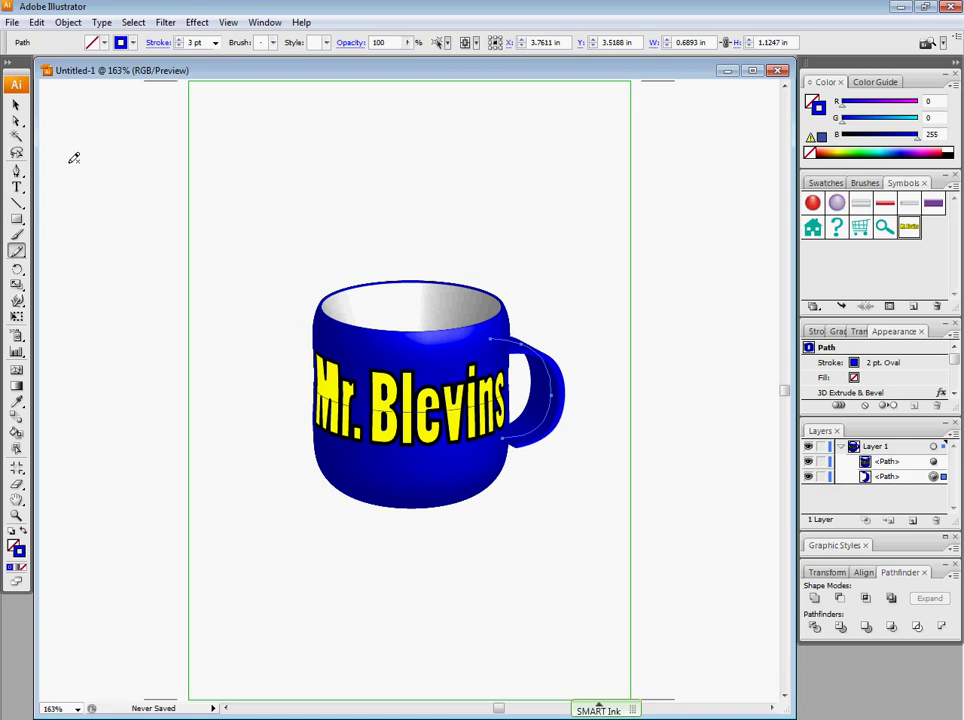
Step: Deselect the handle and check how it sits against the mug body
left_click(16, 104)
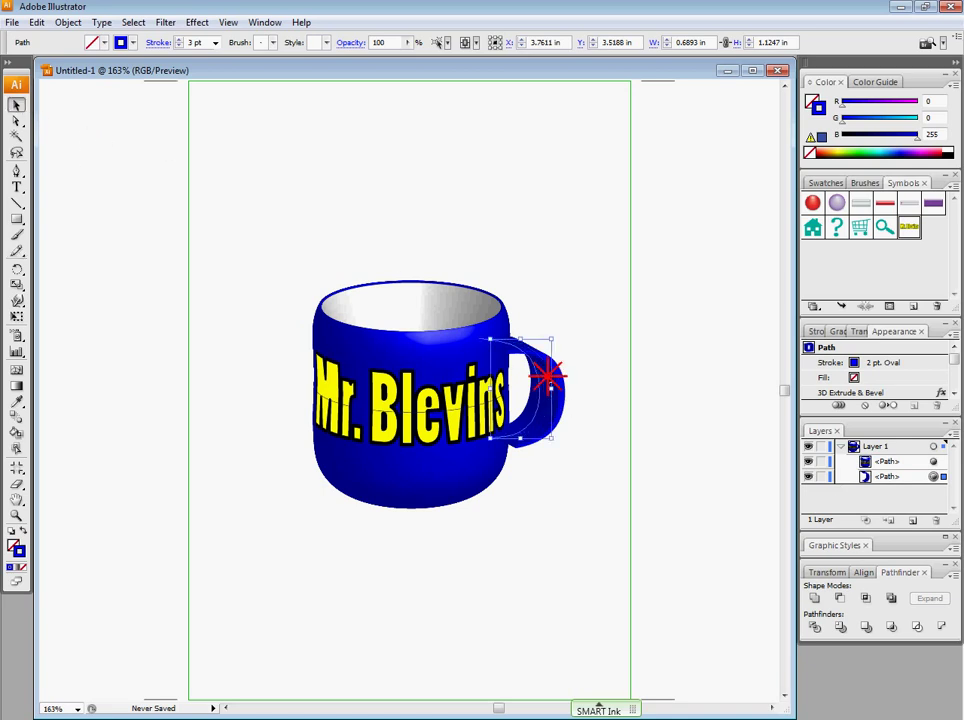
left_click(587, 287)
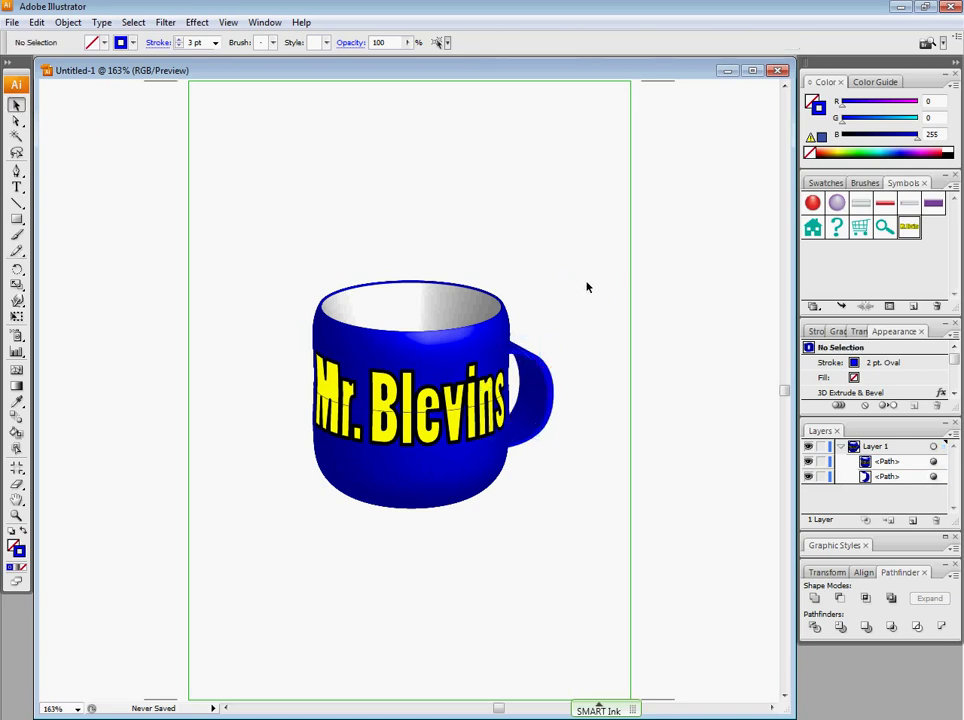
left_click(540, 368)
left_click(639, 351)
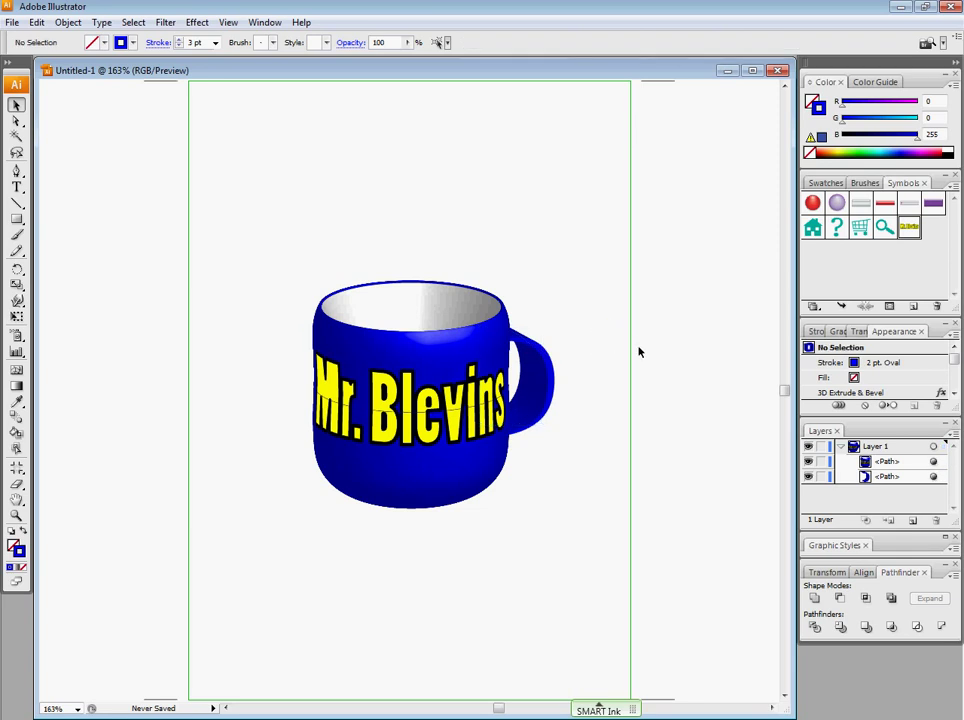
left_click(718, 348)
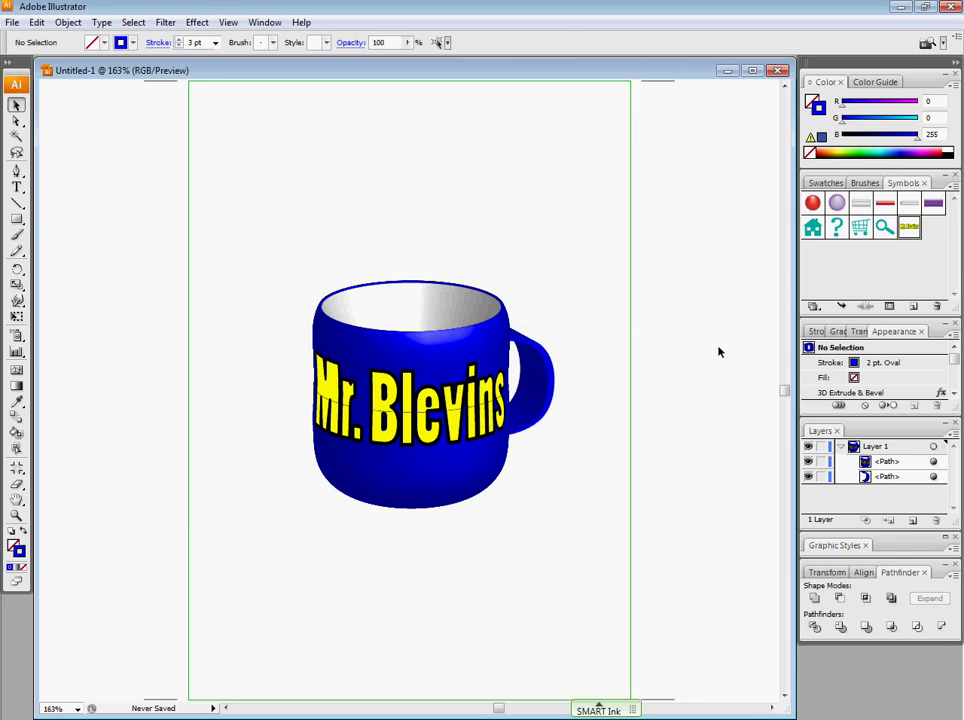